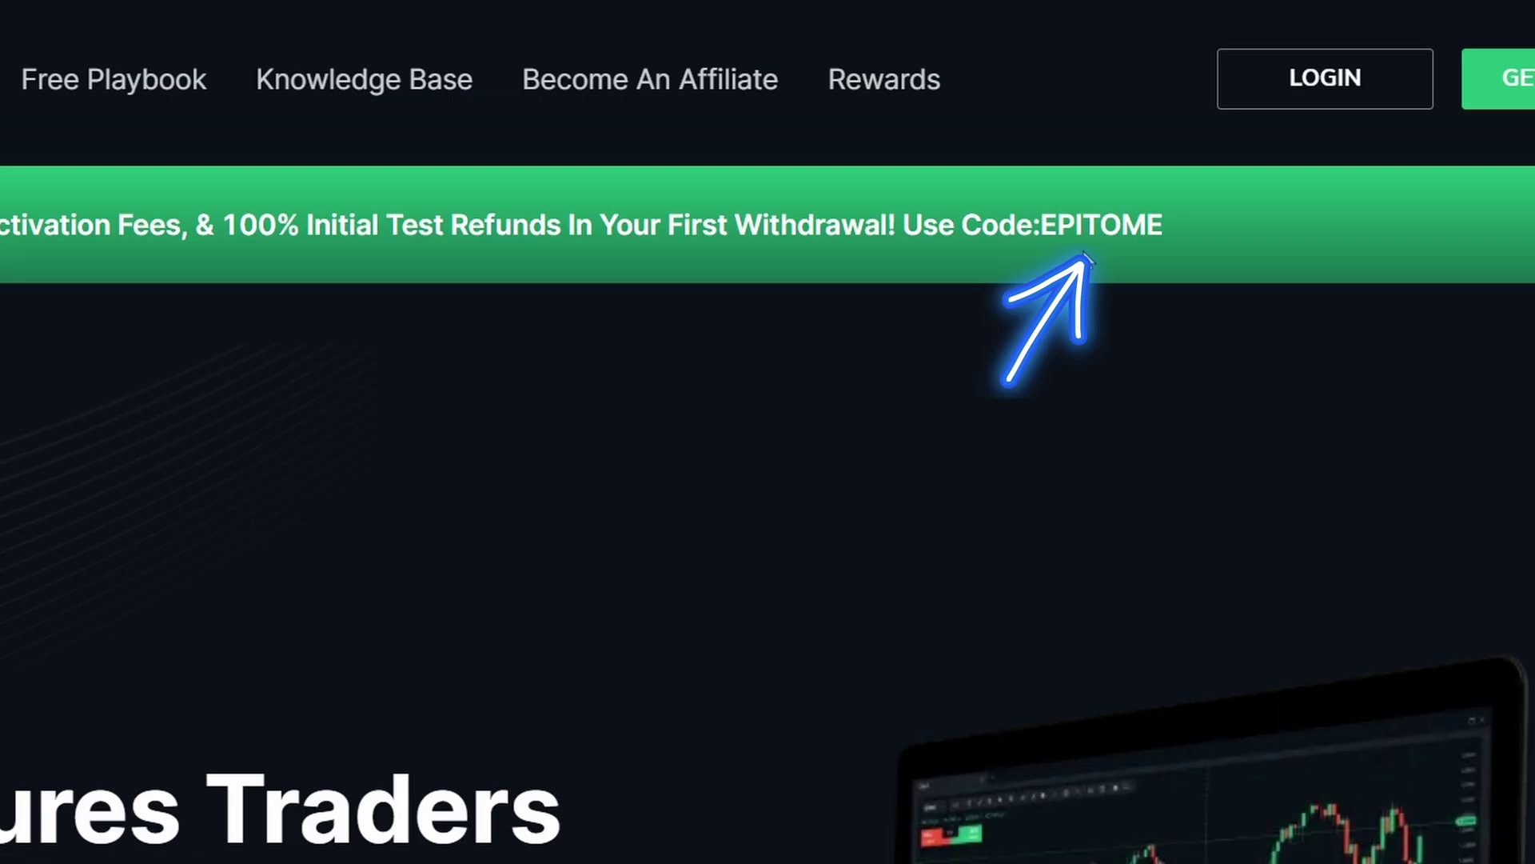
Step: Copy the EPITOME promo code and bring up the futures account pricing plans
click(1090, 225)
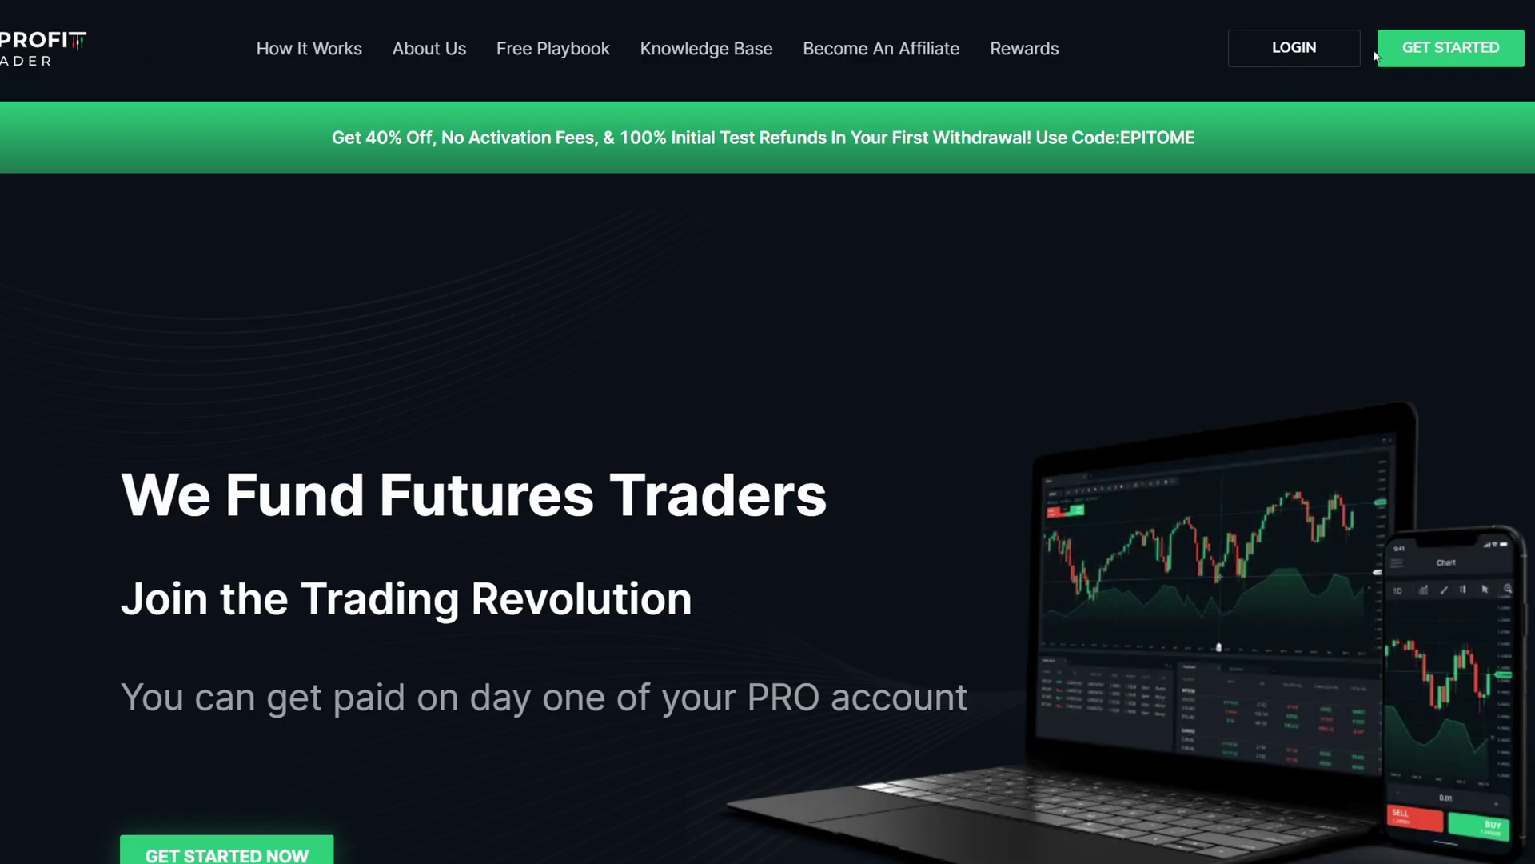
click(1443, 54)
scroll(1365, 243, down, 3)
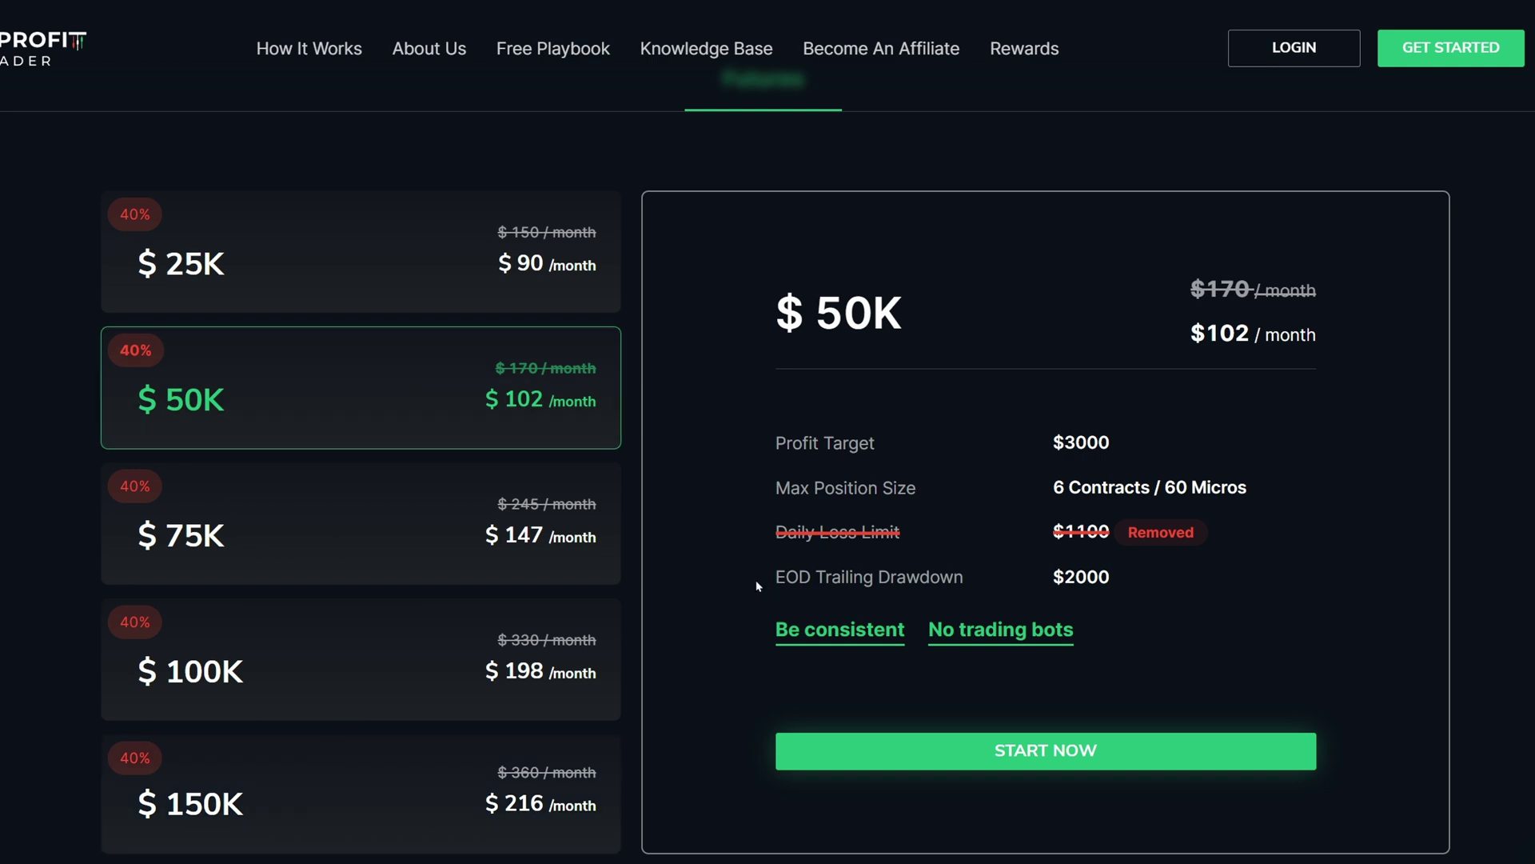
Step: Review the $50K plan's rules ($3000 target, 6 contracts, $2000 trailing drawdown) and choose it
drag(1039, 443, 1126, 441)
drag(1046, 484, 1087, 480)
drag(1035, 575, 1120, 573)
click(1034, 752)
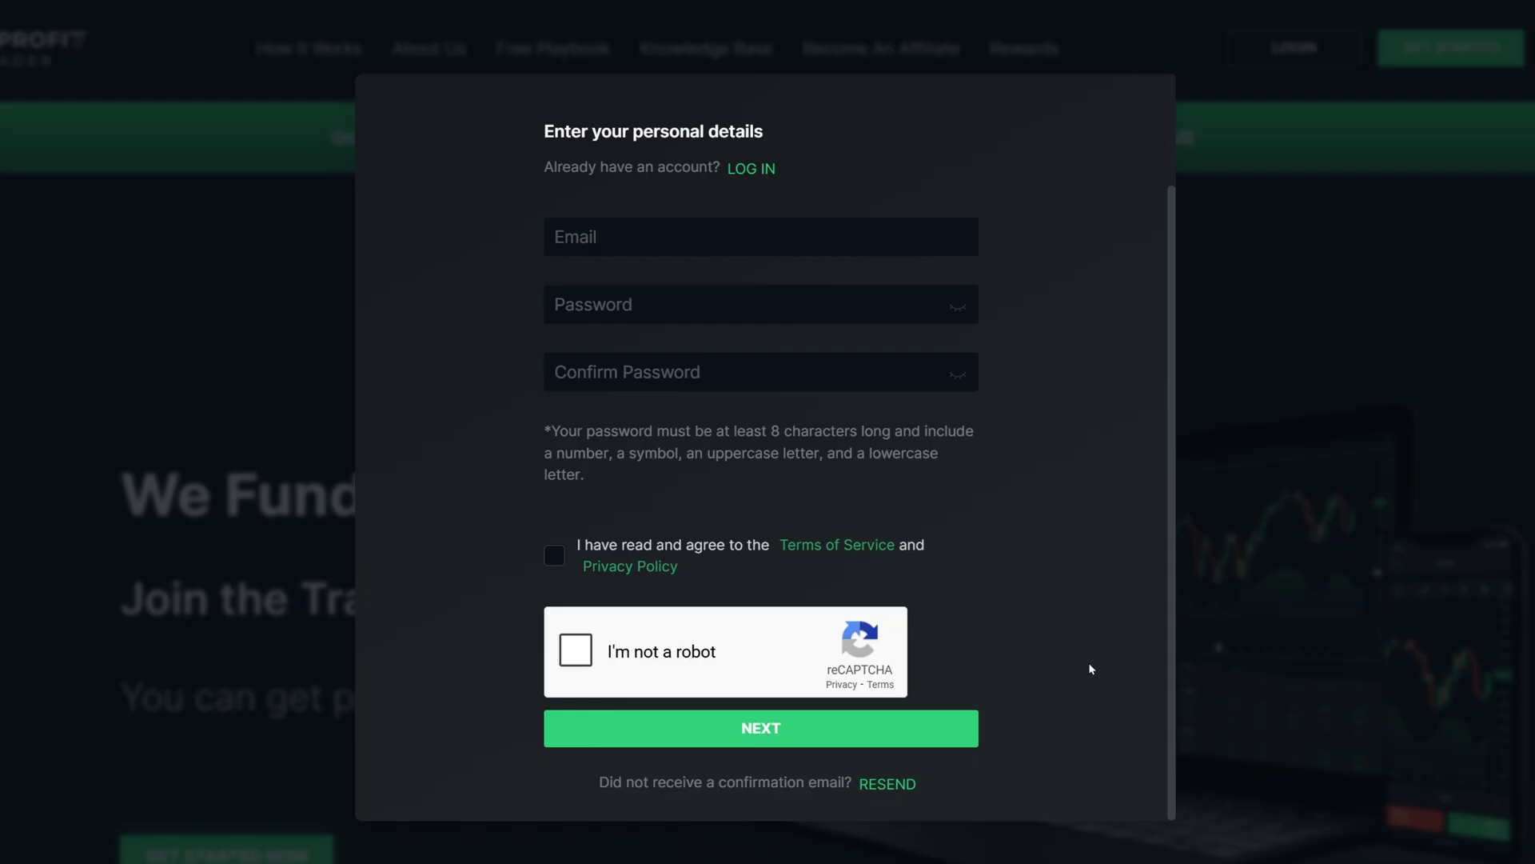
Step: Fill in the account e-mail, password and password confirmation on the sign-up form
click(558, 237)
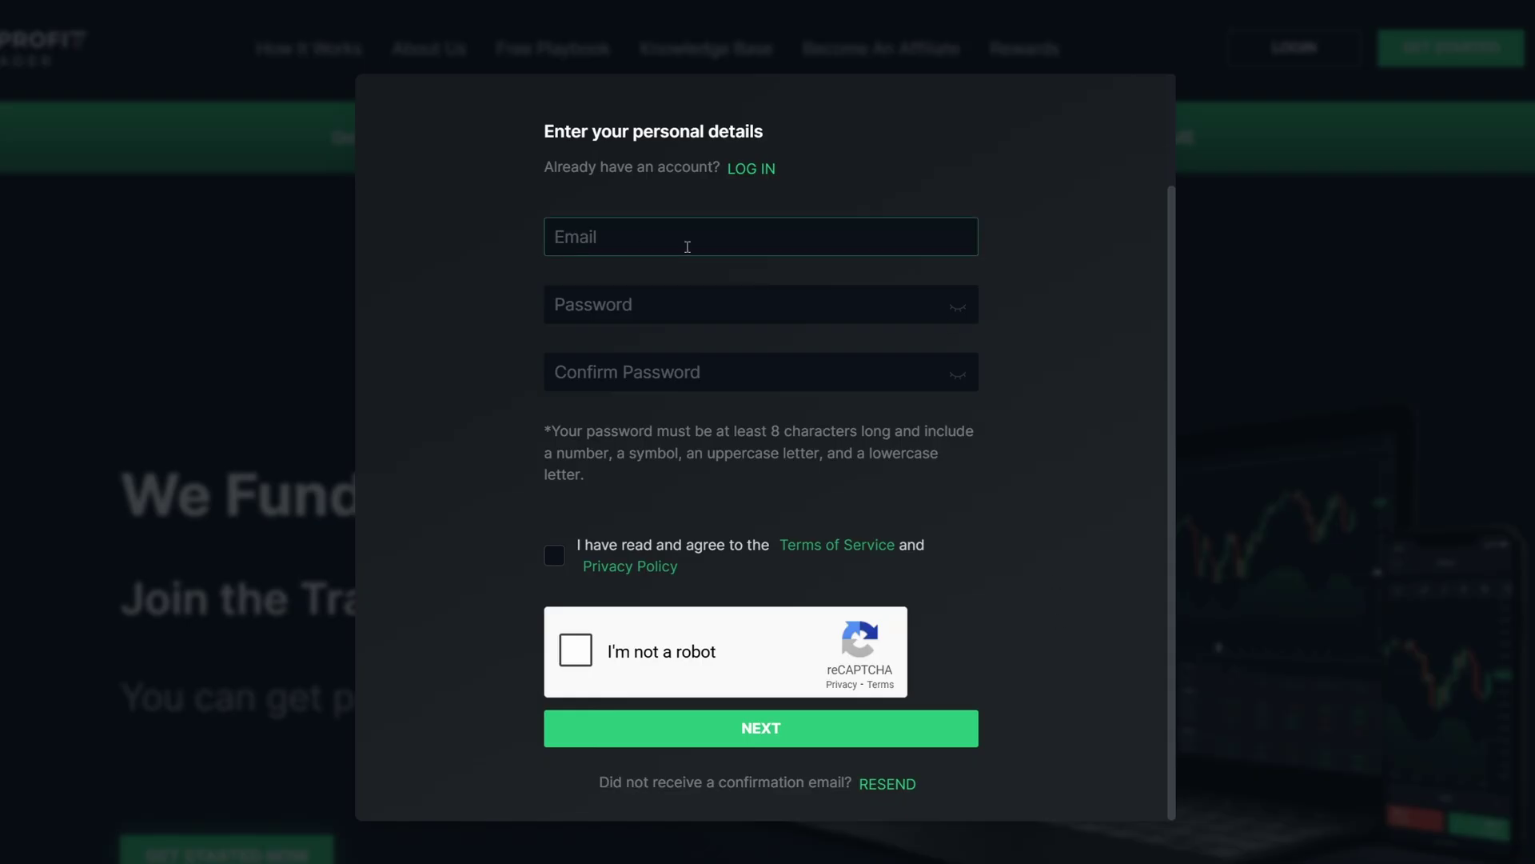
click(668, 323)
click(802, 382)
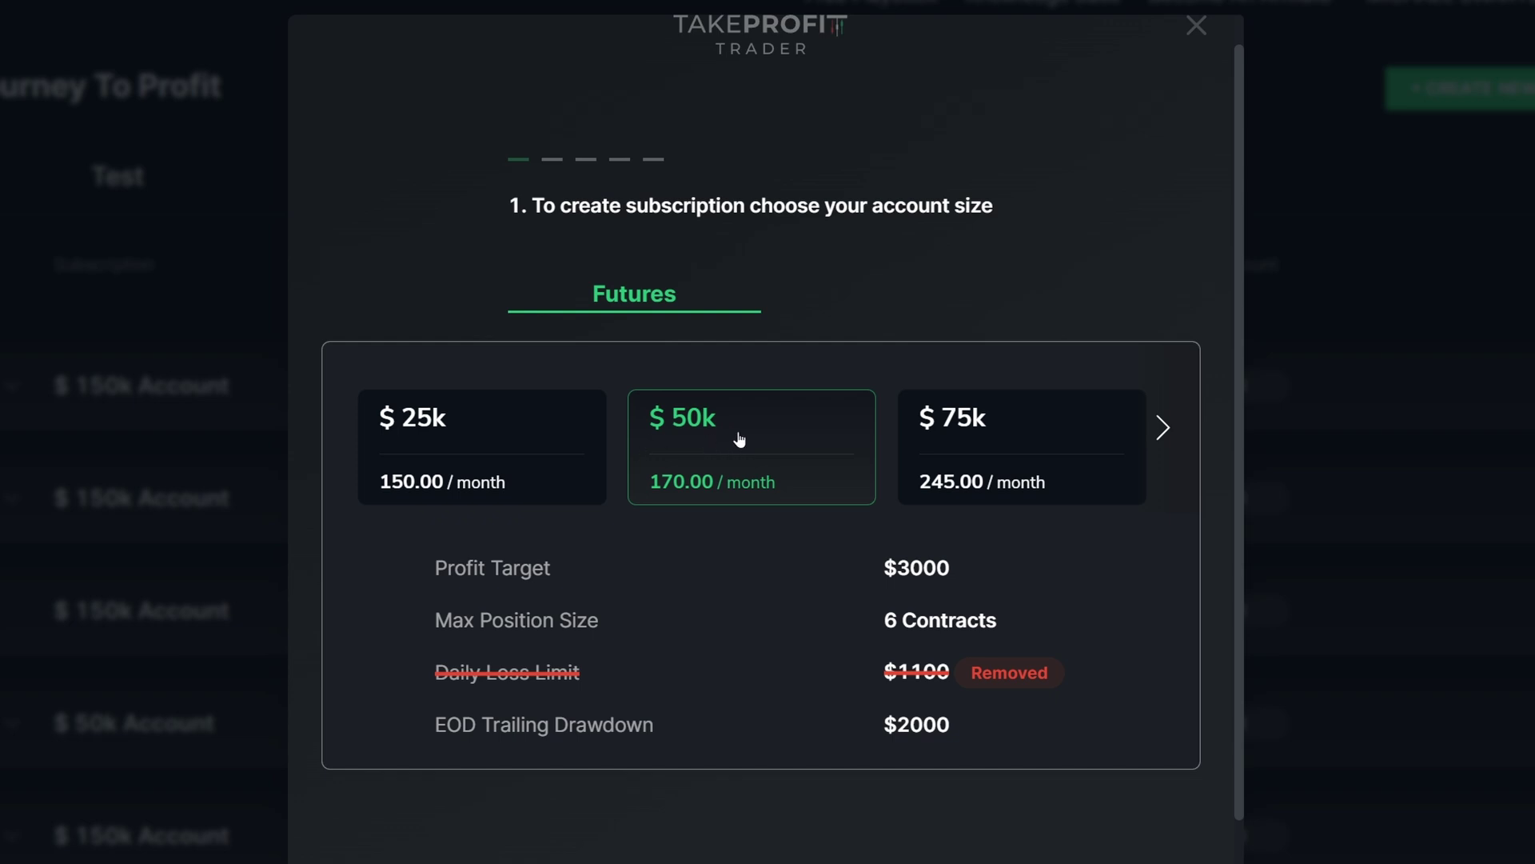
Step: Continue from the $50k account size to choosing the trading platform and payment
scroll(740, 439, down, 1)
click(804, 841)
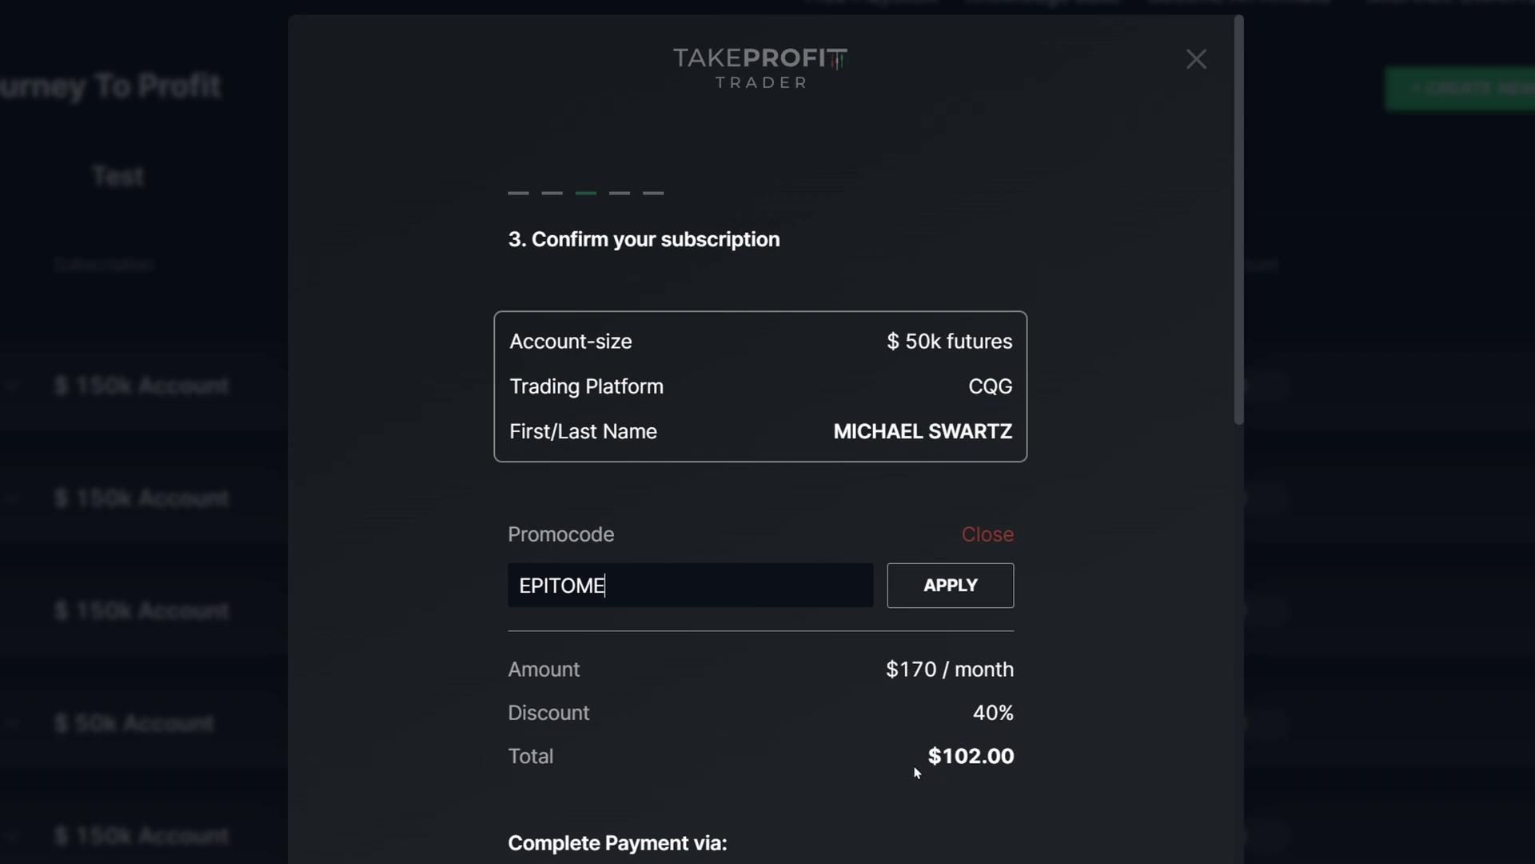
scroll(1039, 785, down, 1)
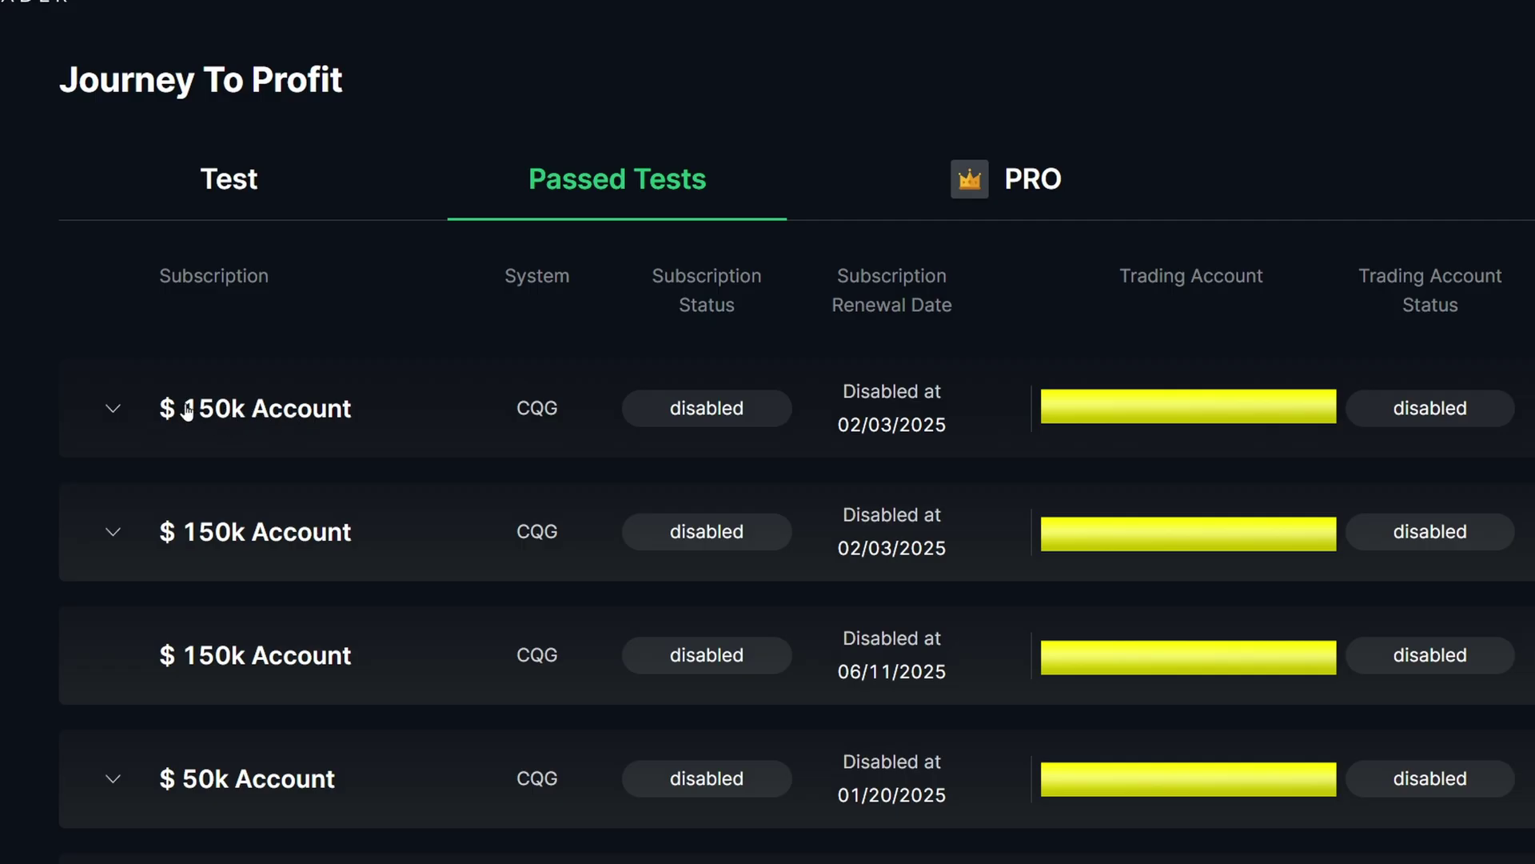
Step: Open the Control Center for the $150k account
click(237, 410)
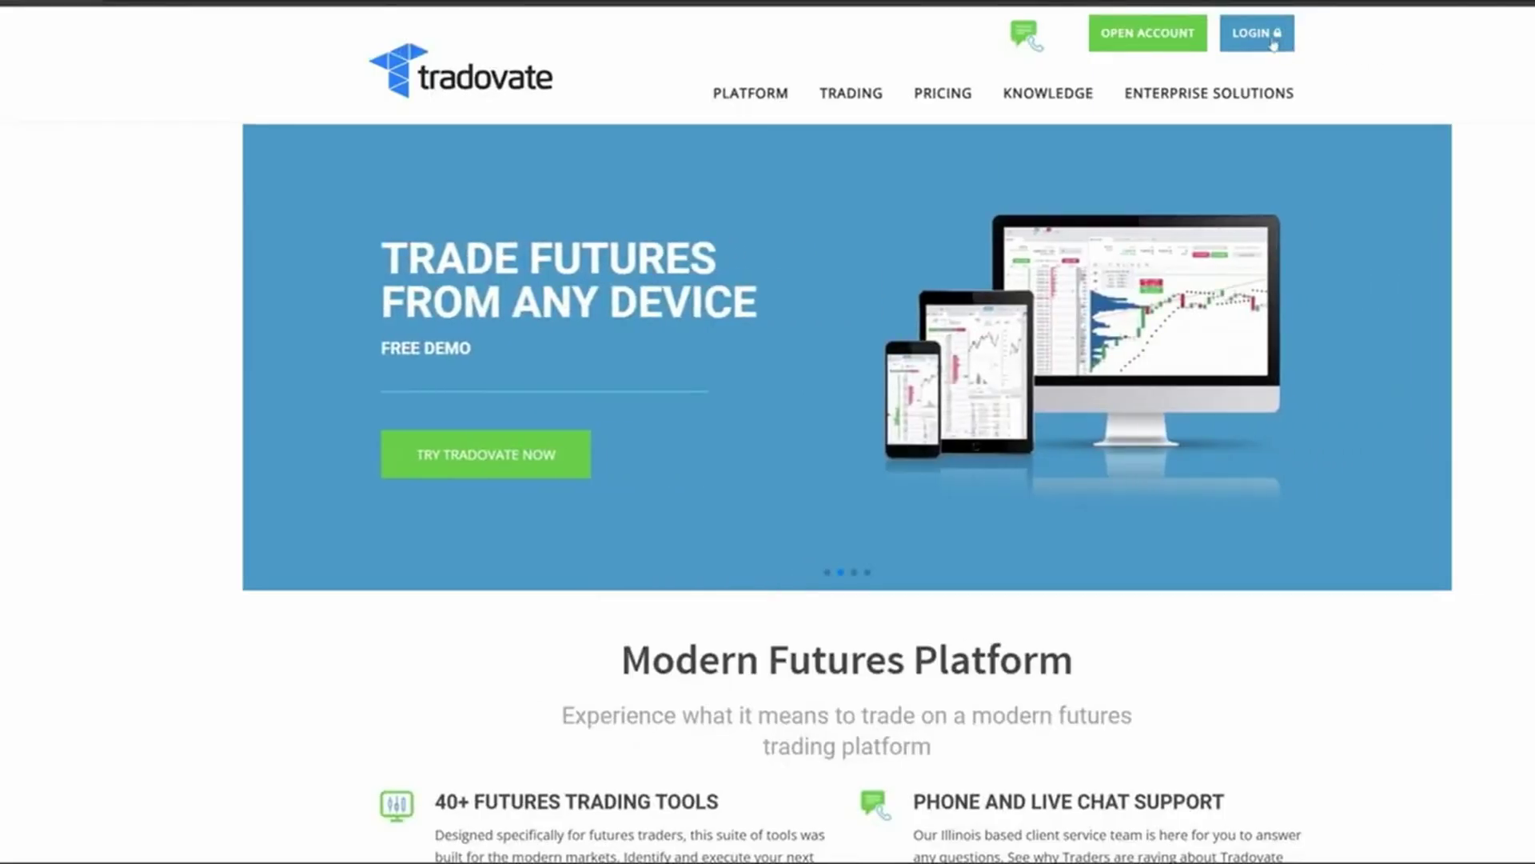
Step: Go from the Tradovate home page to its sign-in page
click(1253, 35)
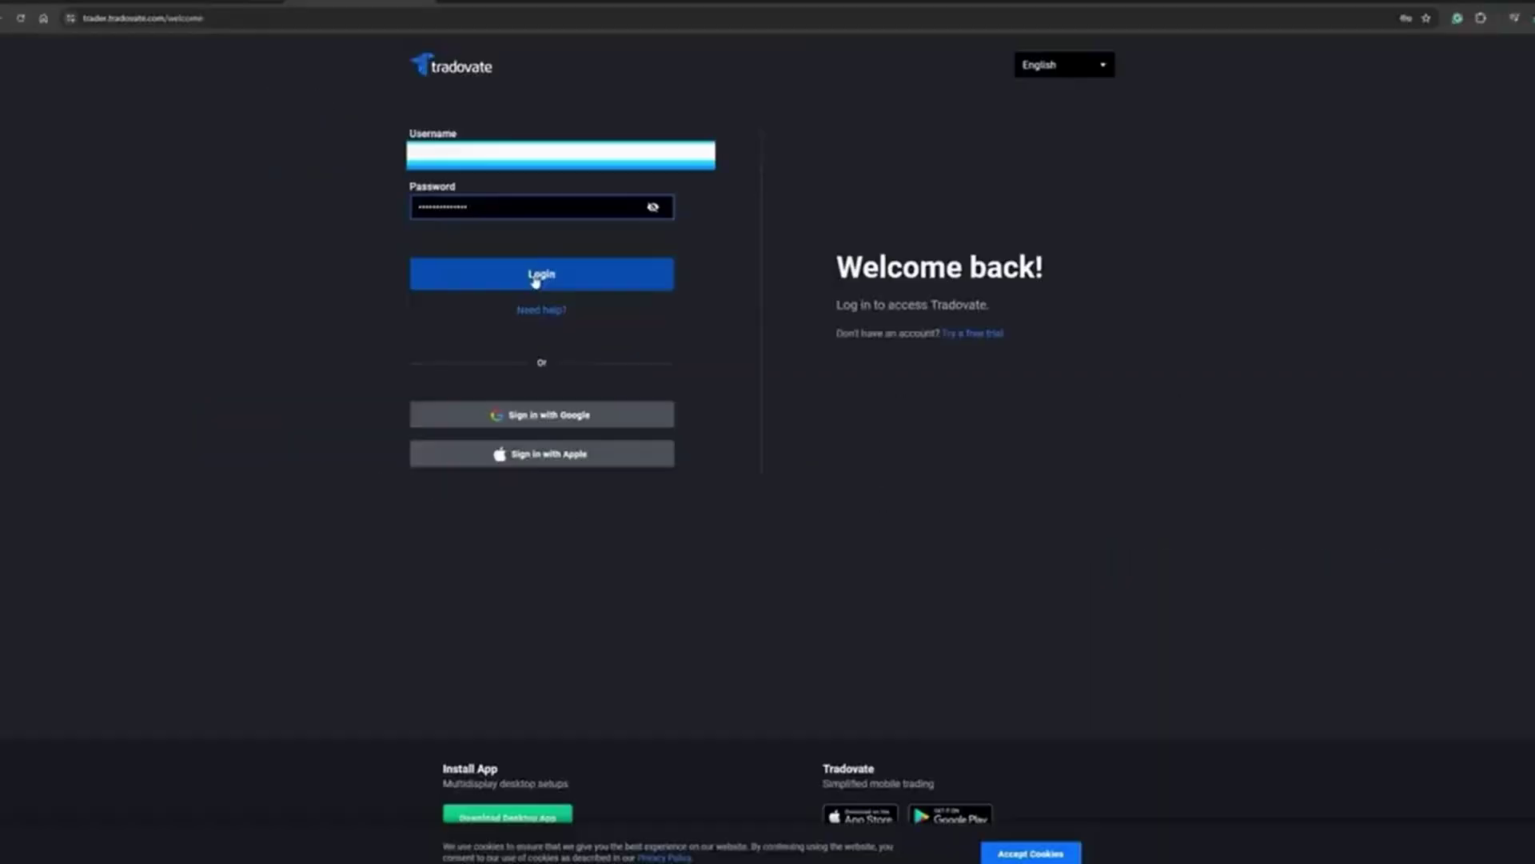
Step: Log in as non-professional, accept both agreements, and sign with your full name
click(535, 276)
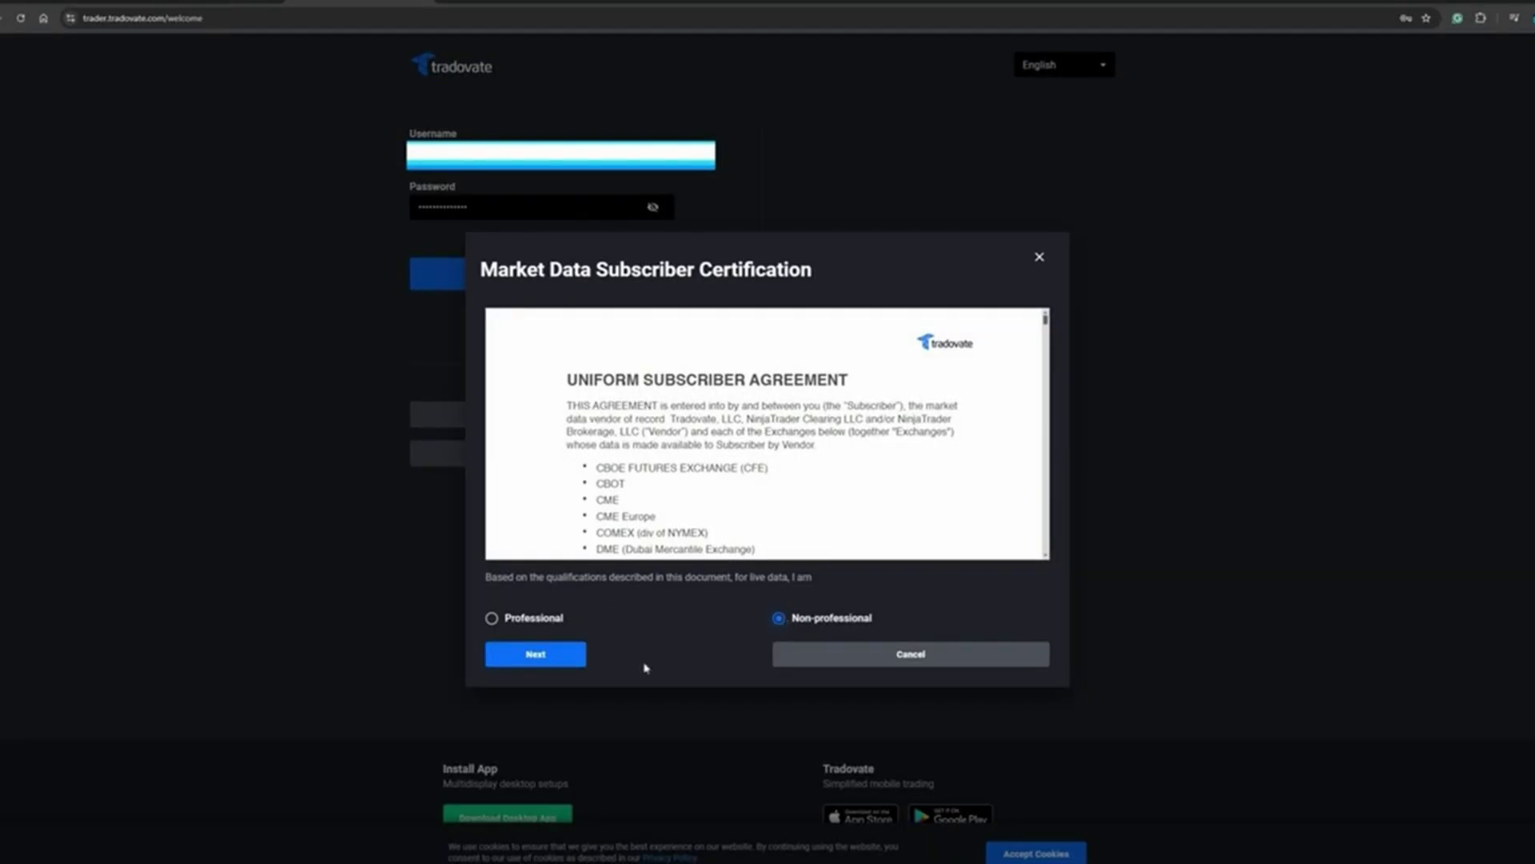
click(537, 655)
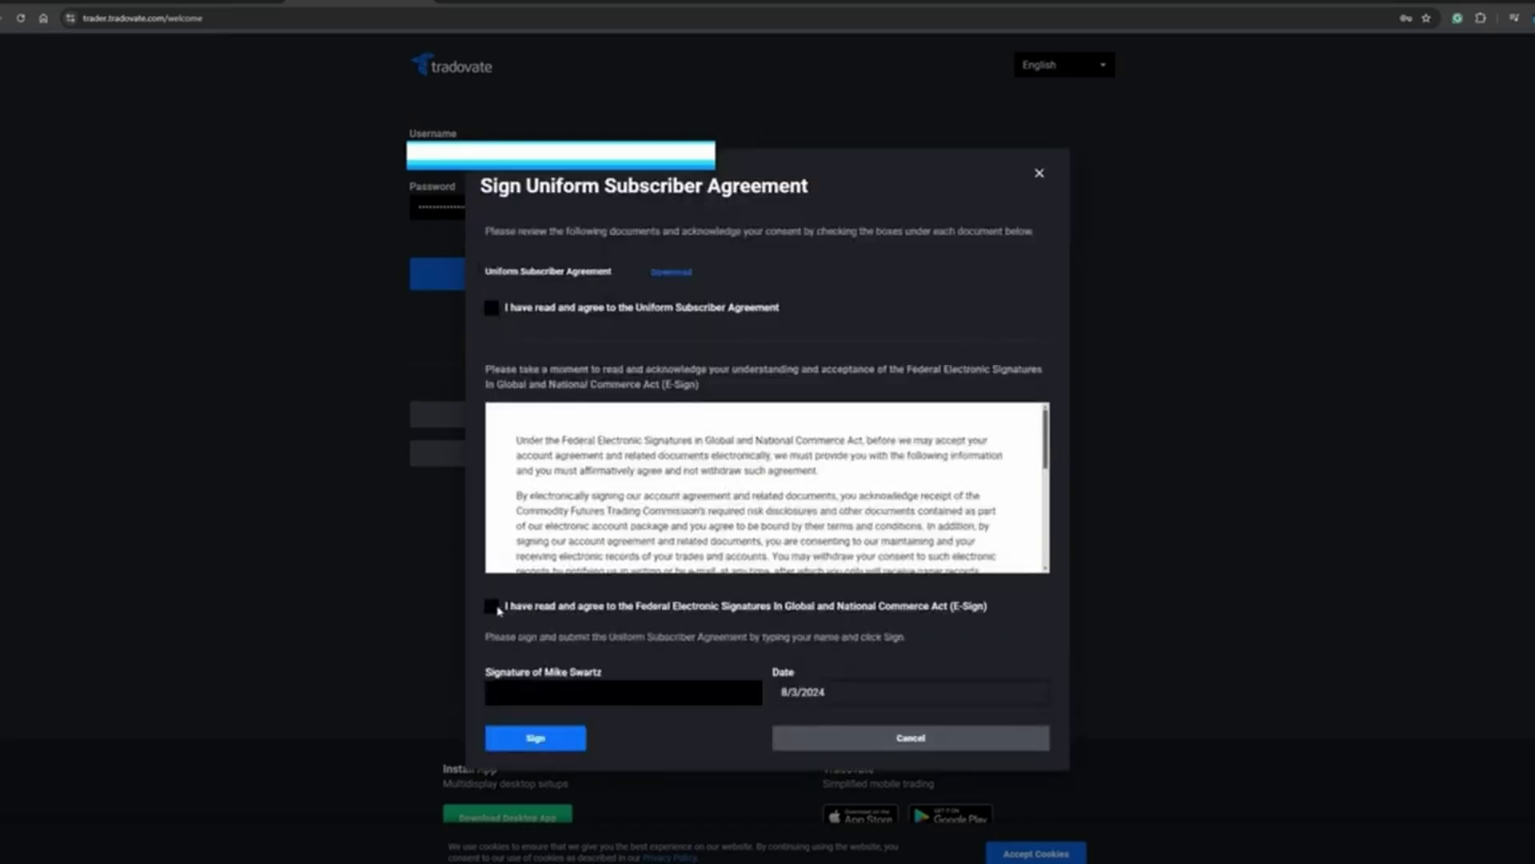
click(494, 308)
click(493, 606)
click(532, 695)
text(Mike Swartz)
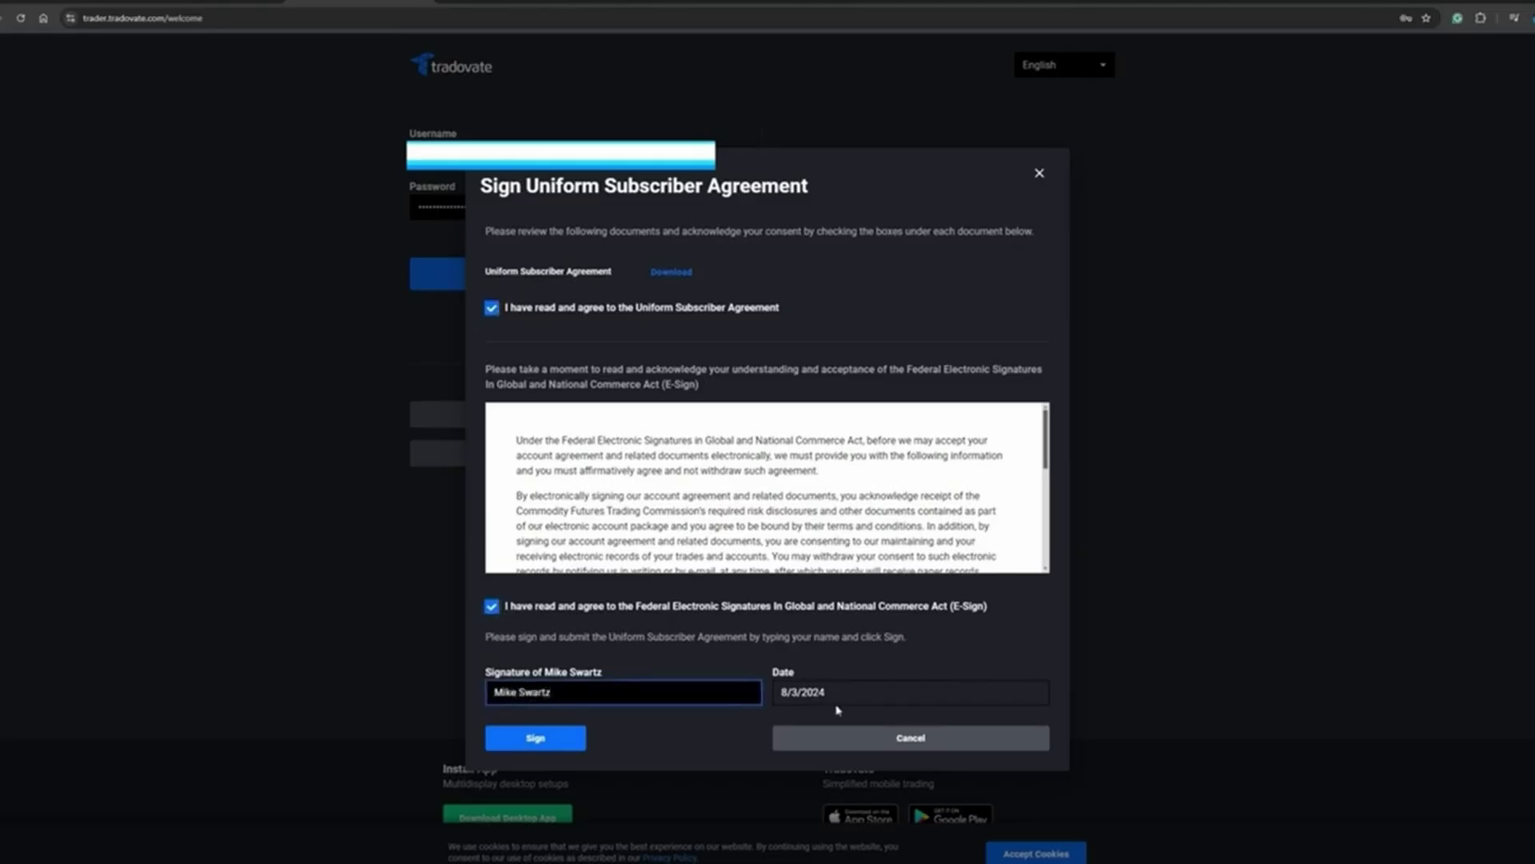
click(536, 737)
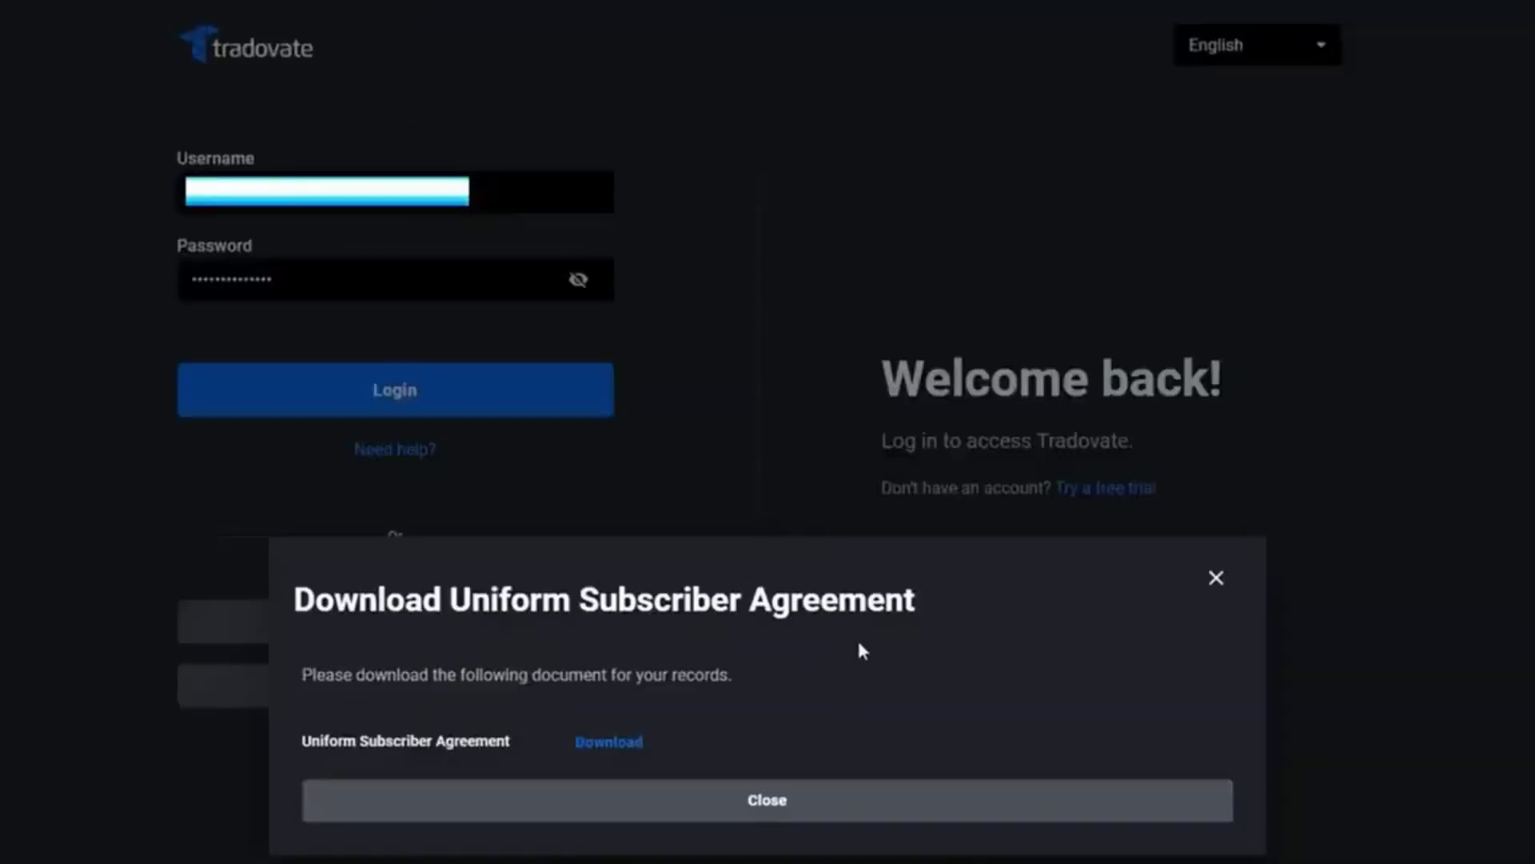
Step: Dismiss the download prompt, read the EULA through to the end, and accept cookies
click(802, 800)
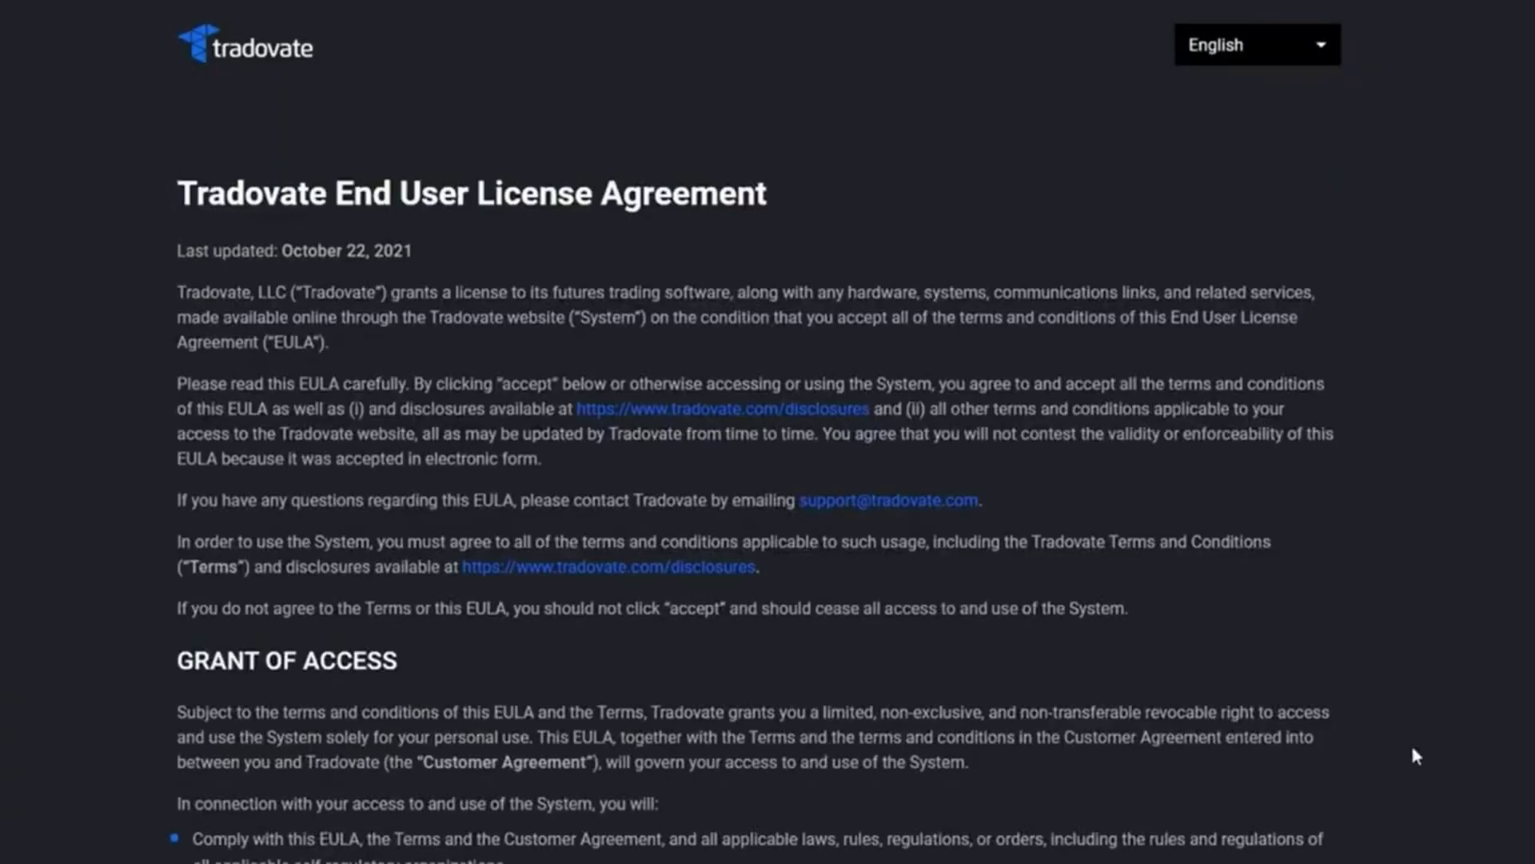
scroll(536, 755, down, 20)
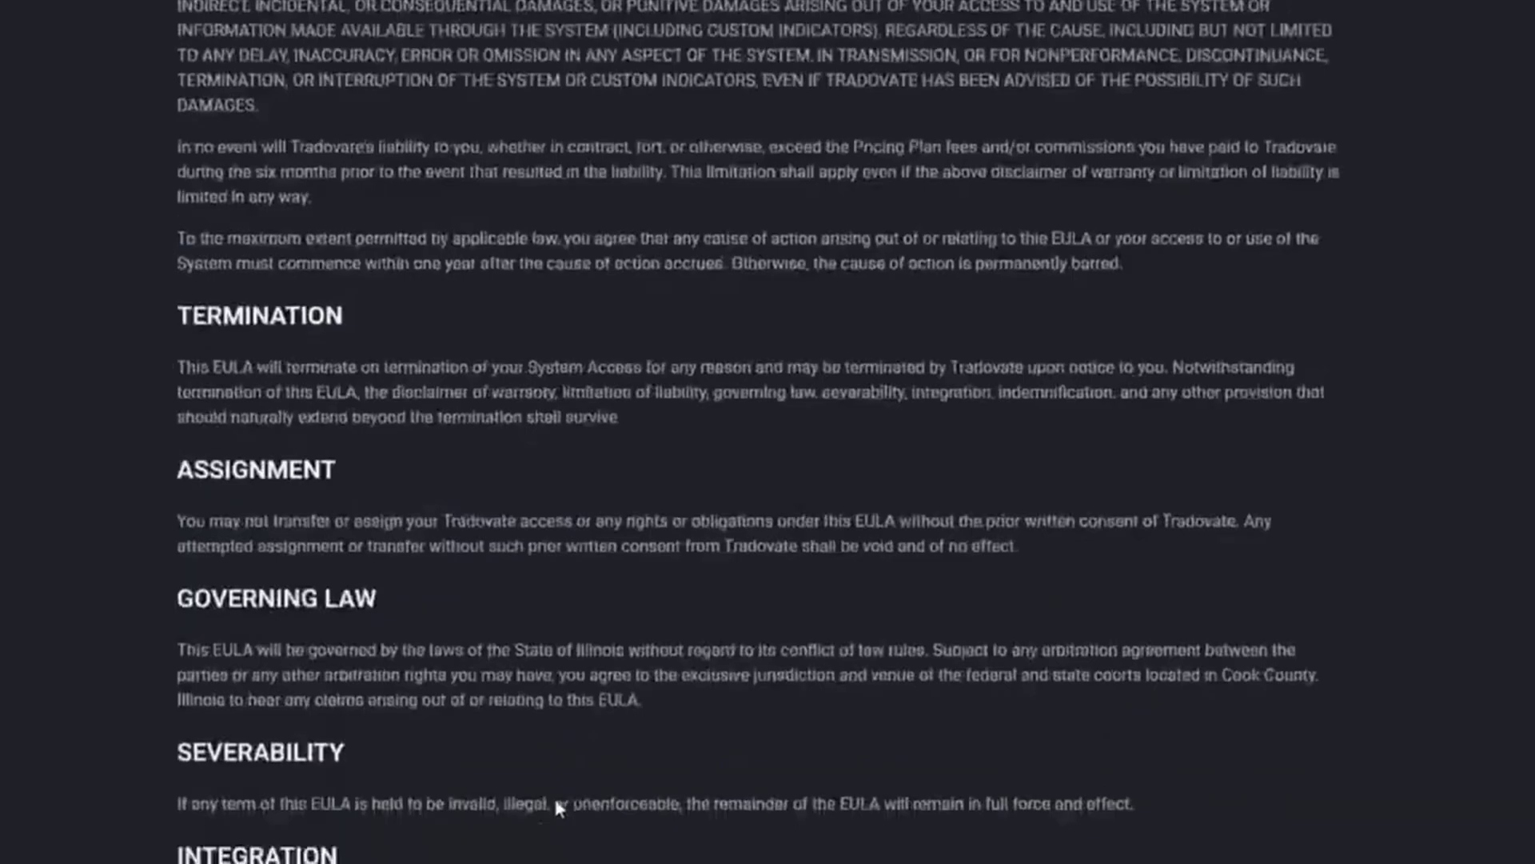
scroll(567, 806, down, 20)
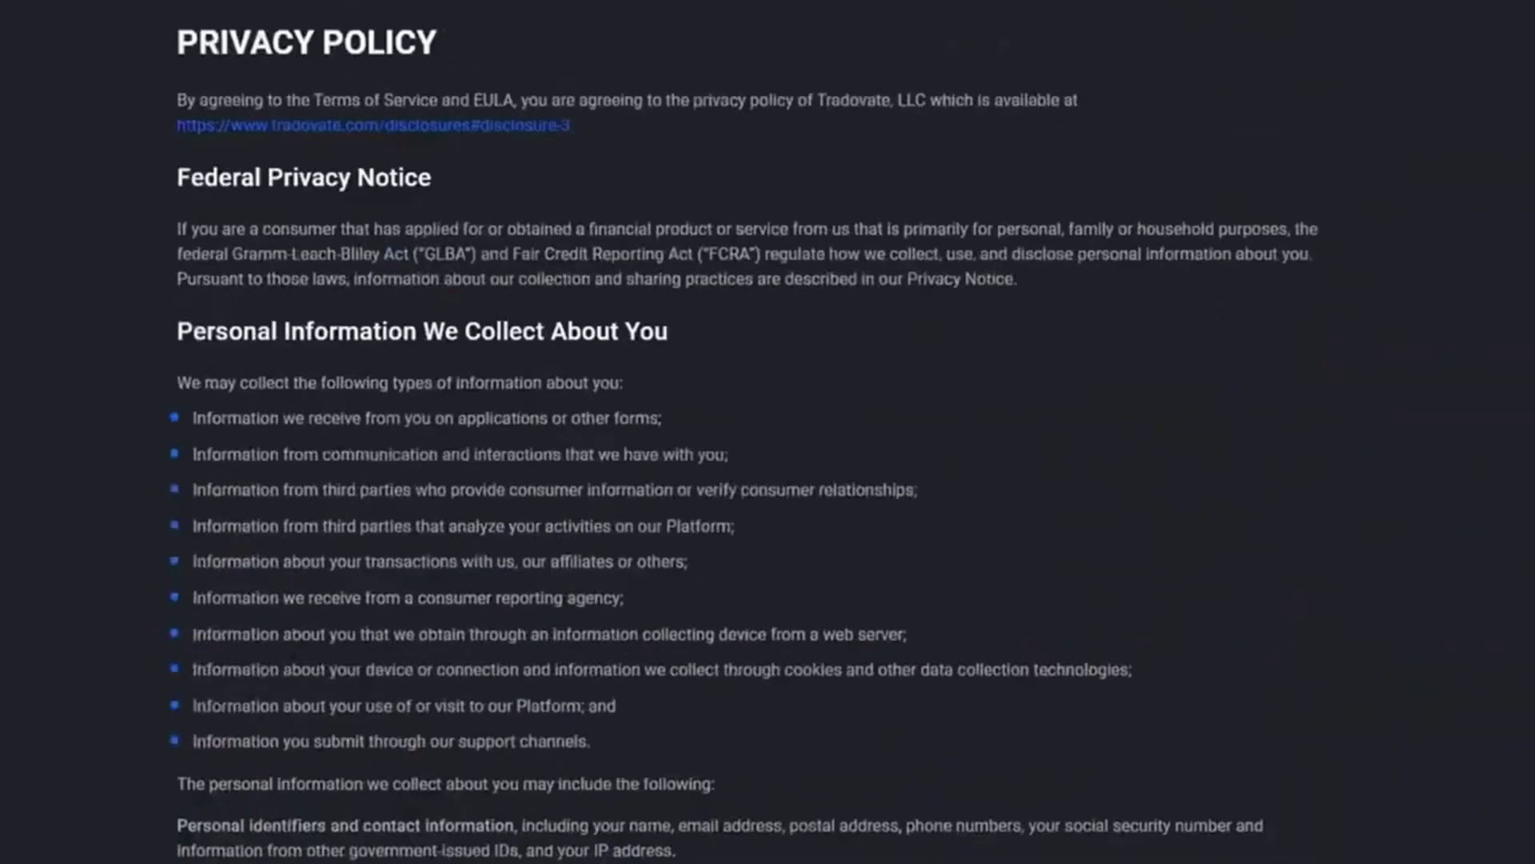
scroll(862, 766, down, 8)
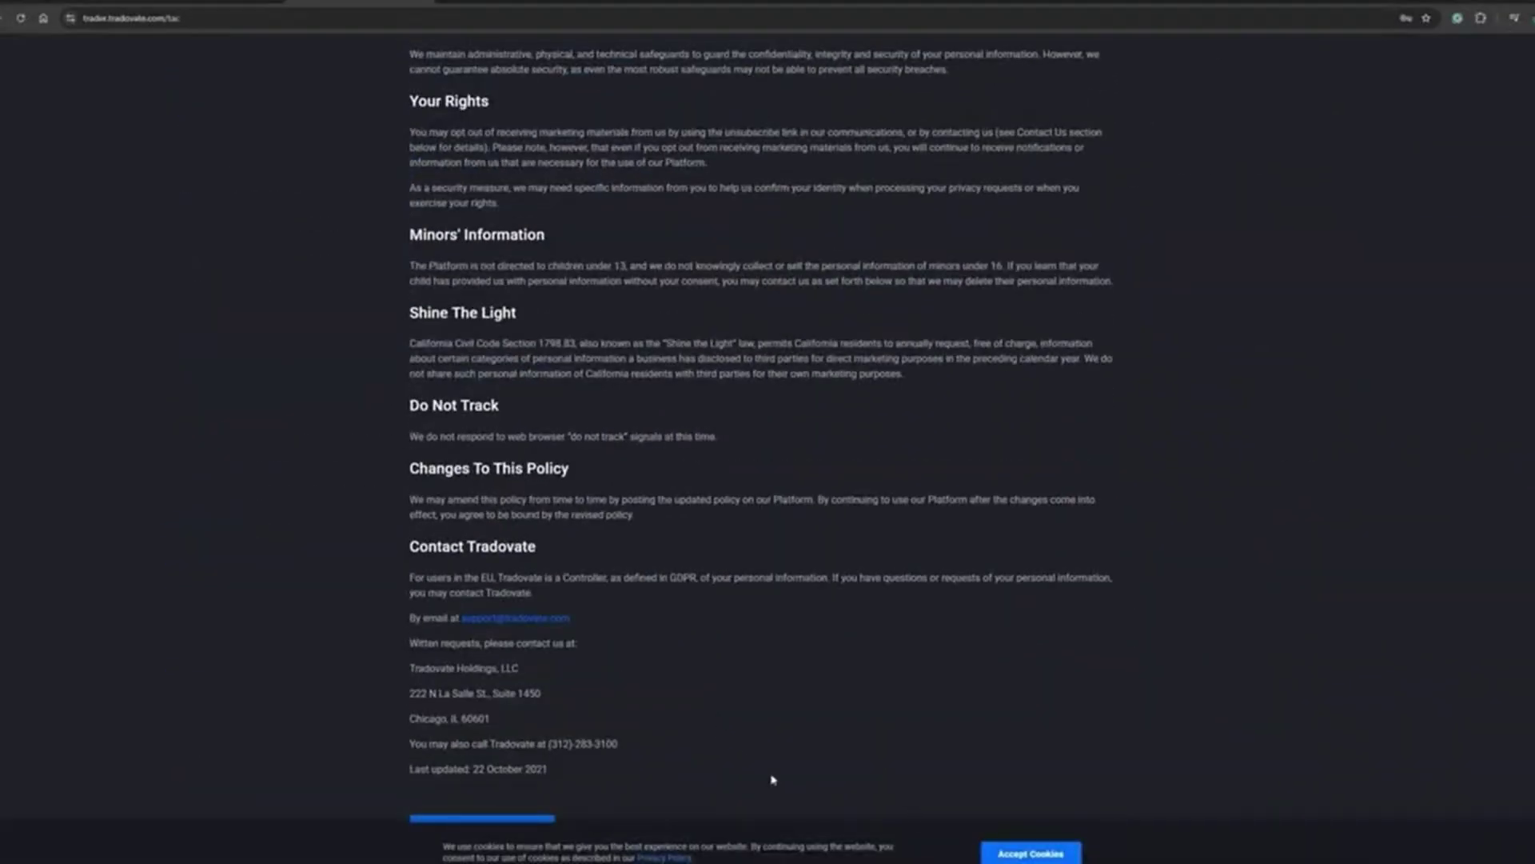
click(1027, 854)
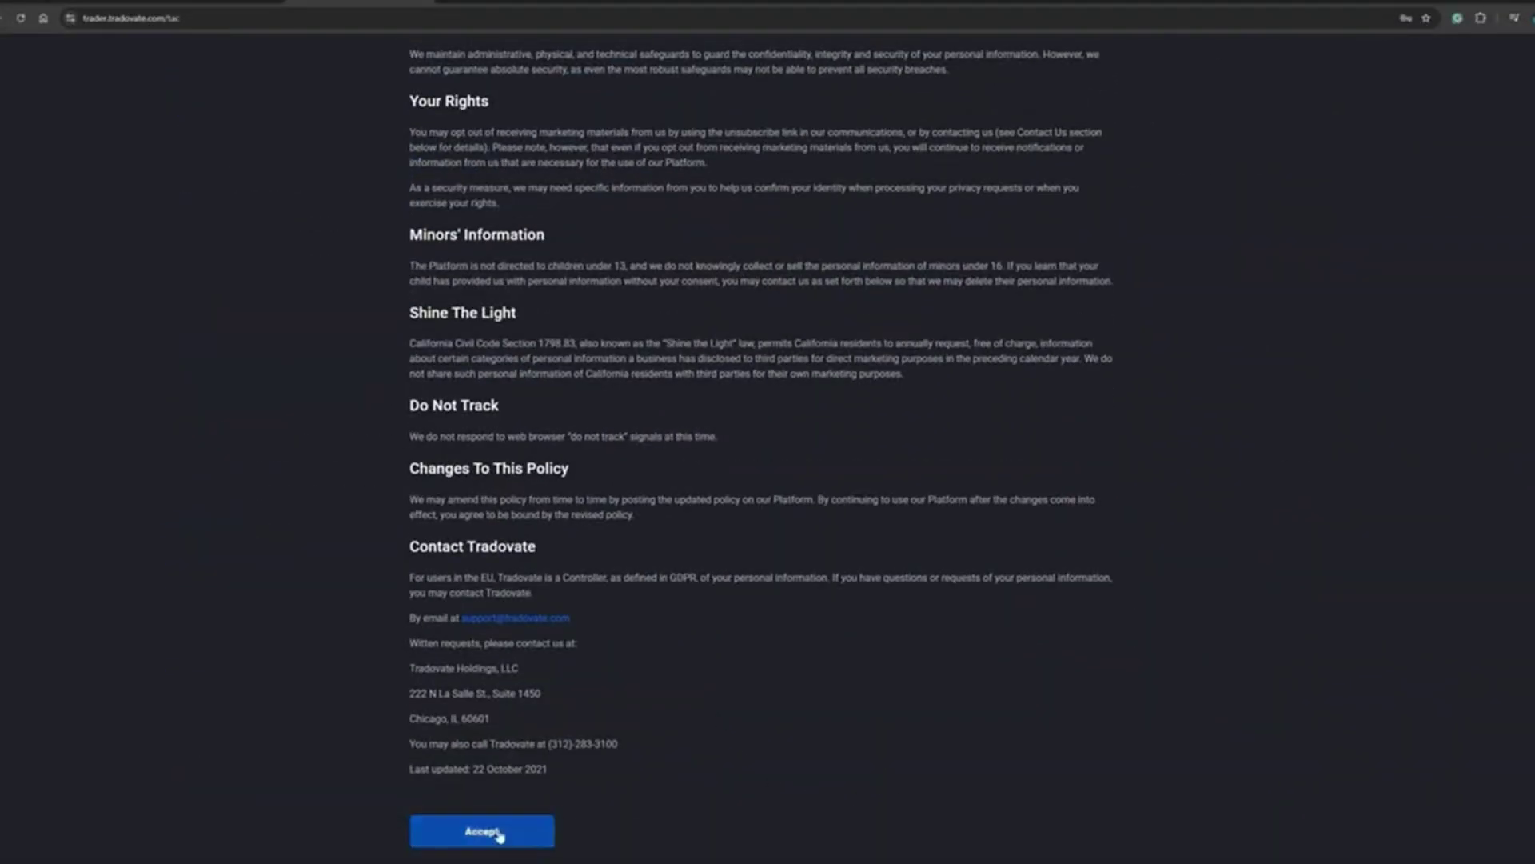
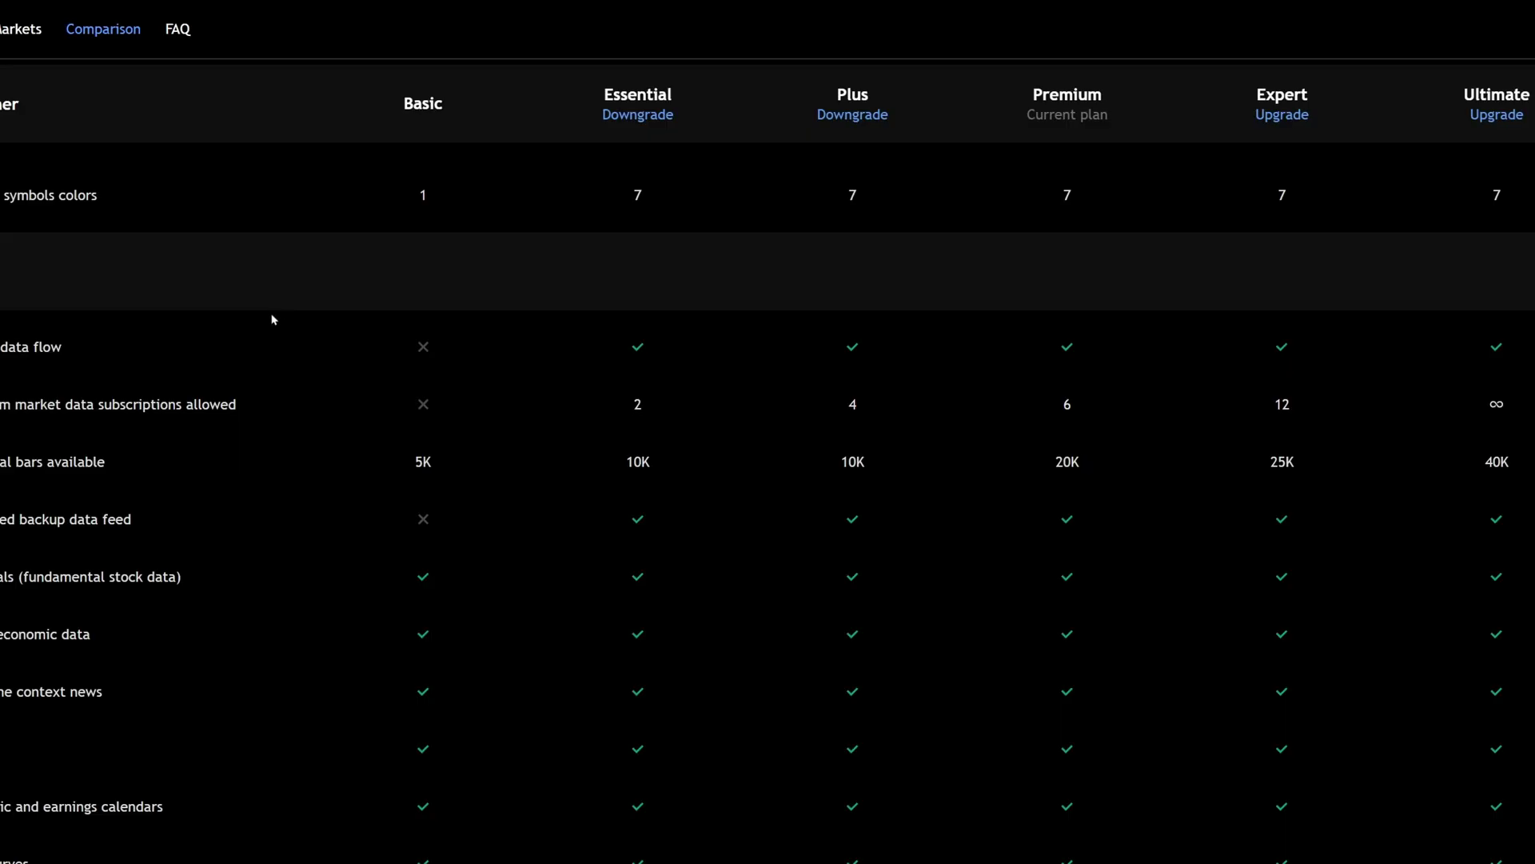
Step: Scroll up and down through the TradingView pricing plan comparison table to review the plans
scroll(274, 320, up, 3)
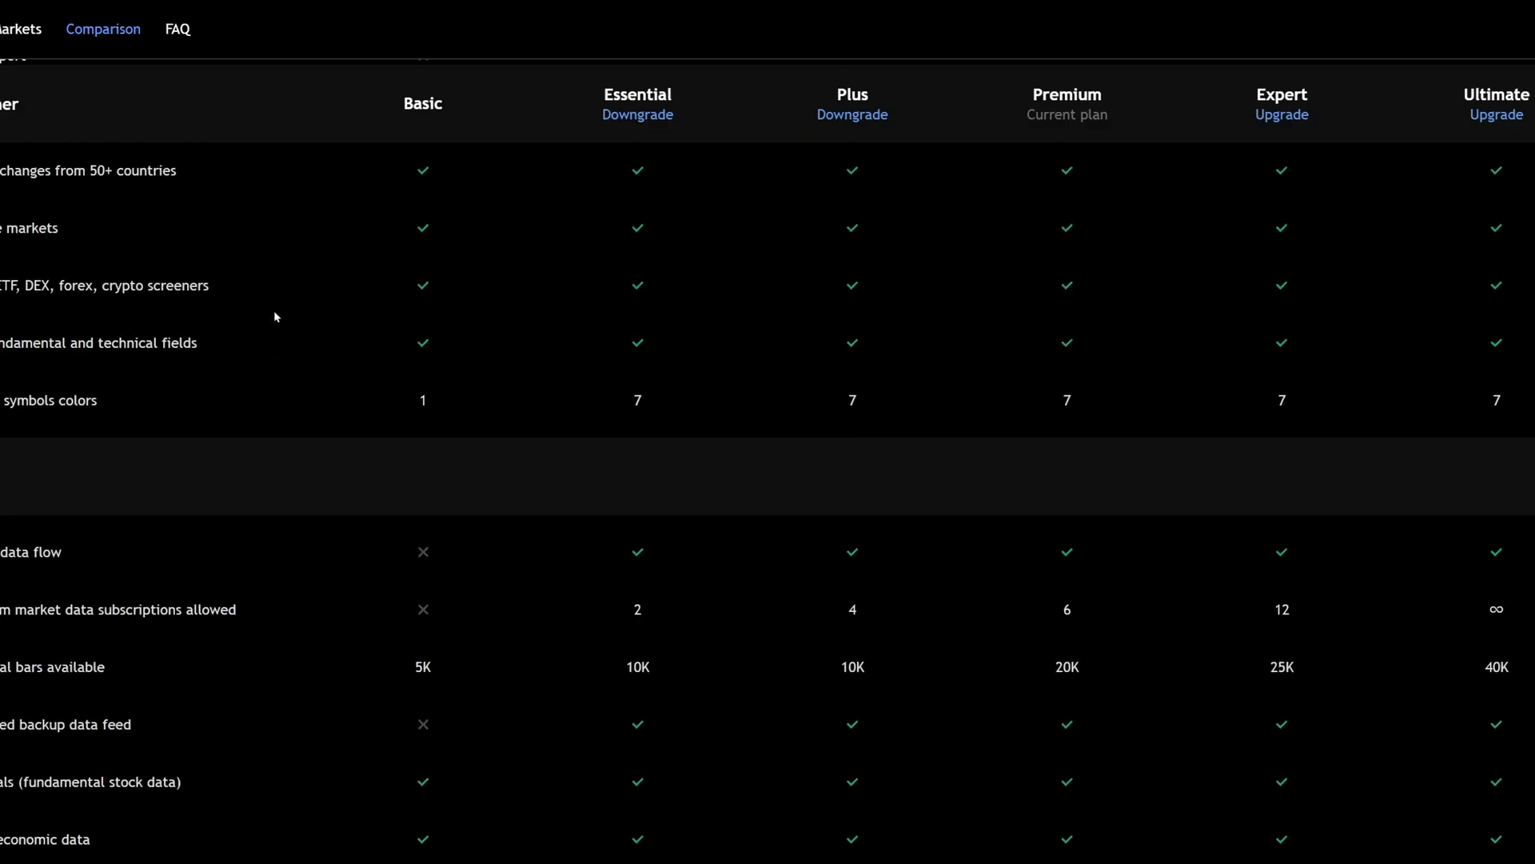
scroll(338, 274, up, 20)
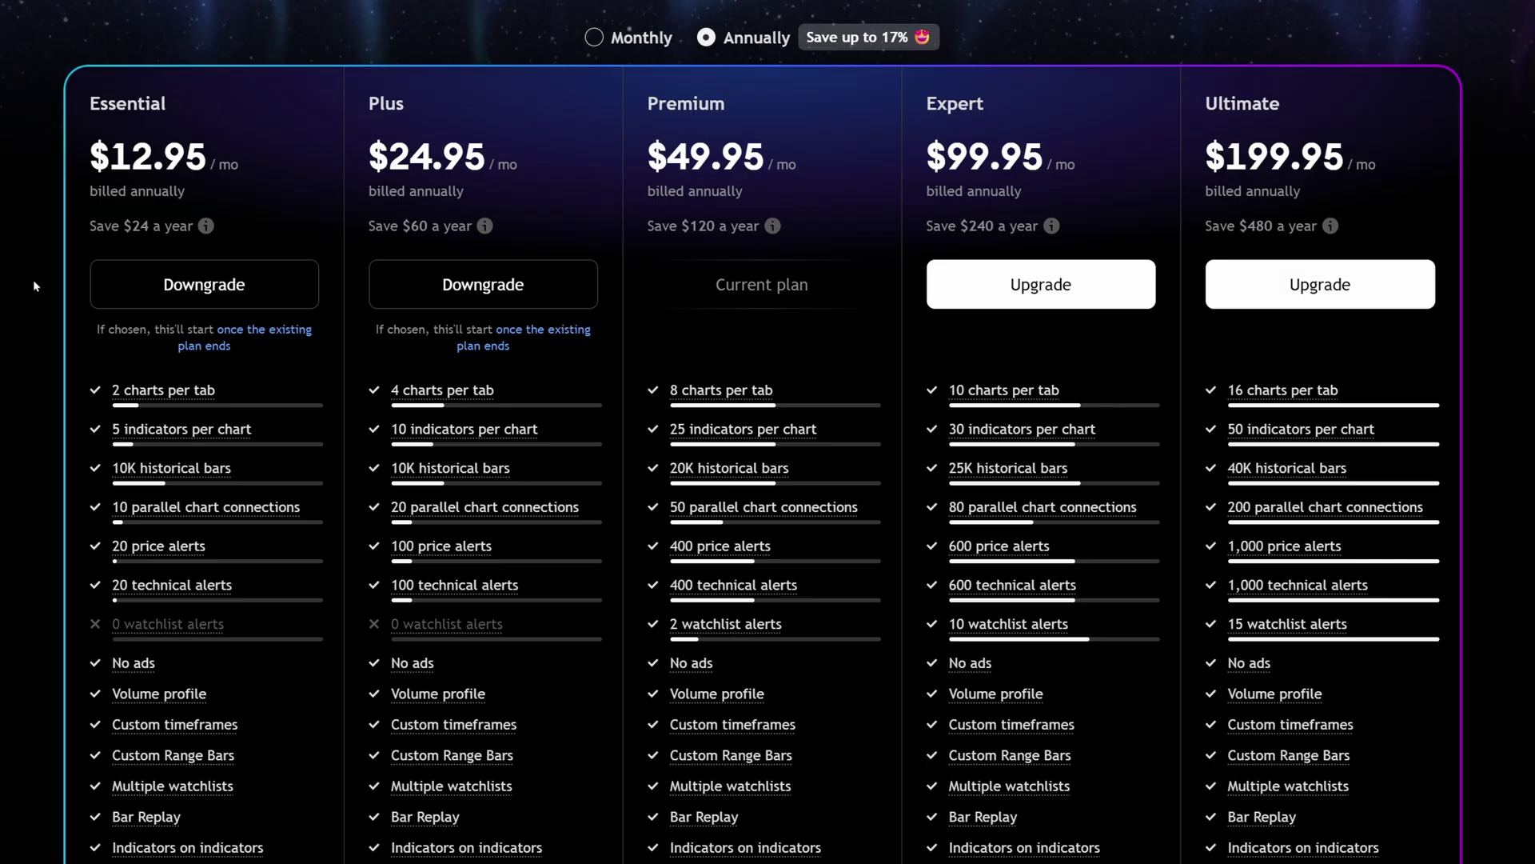
scroll(32, 295, down, 1)
scroll(28, 306, down, 20)
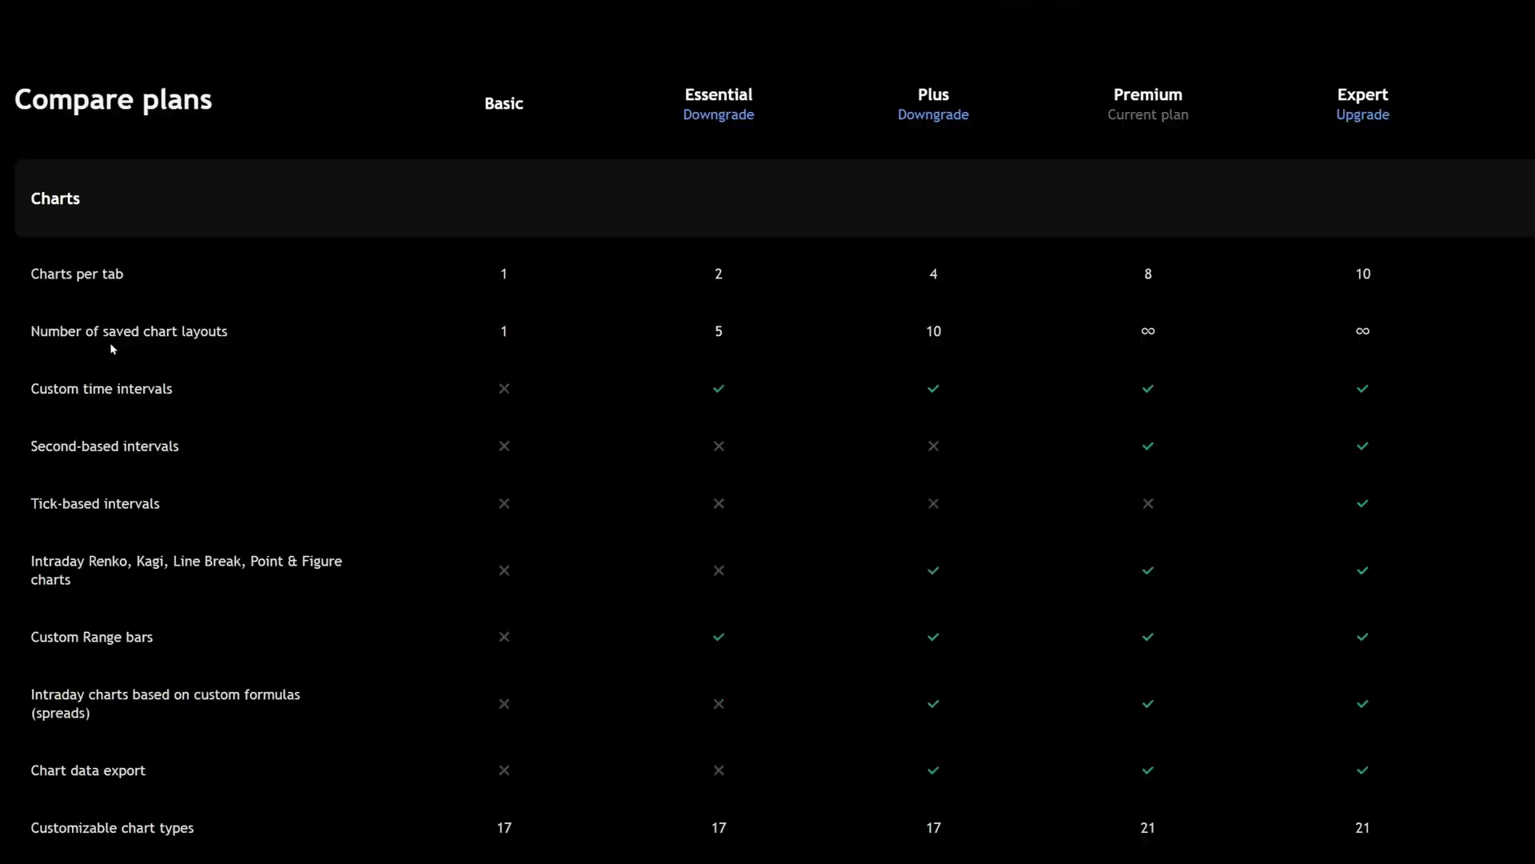
scroll(112, 346, up, 1)
scroll(112, 346, down, 8)
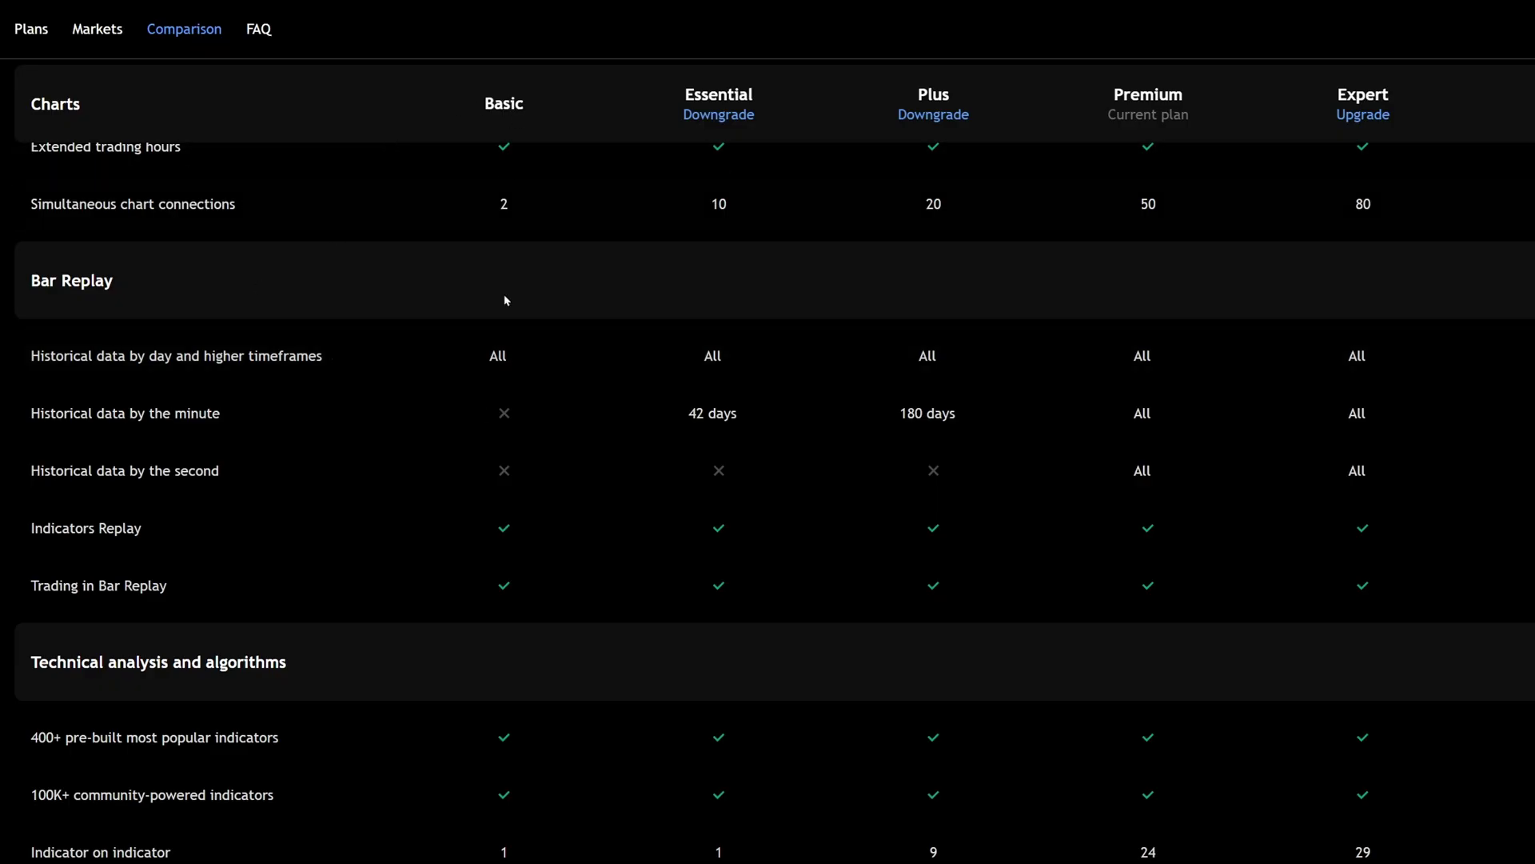
scroll(453, 516, down, 1)
scroll(452, 516, down, 16)
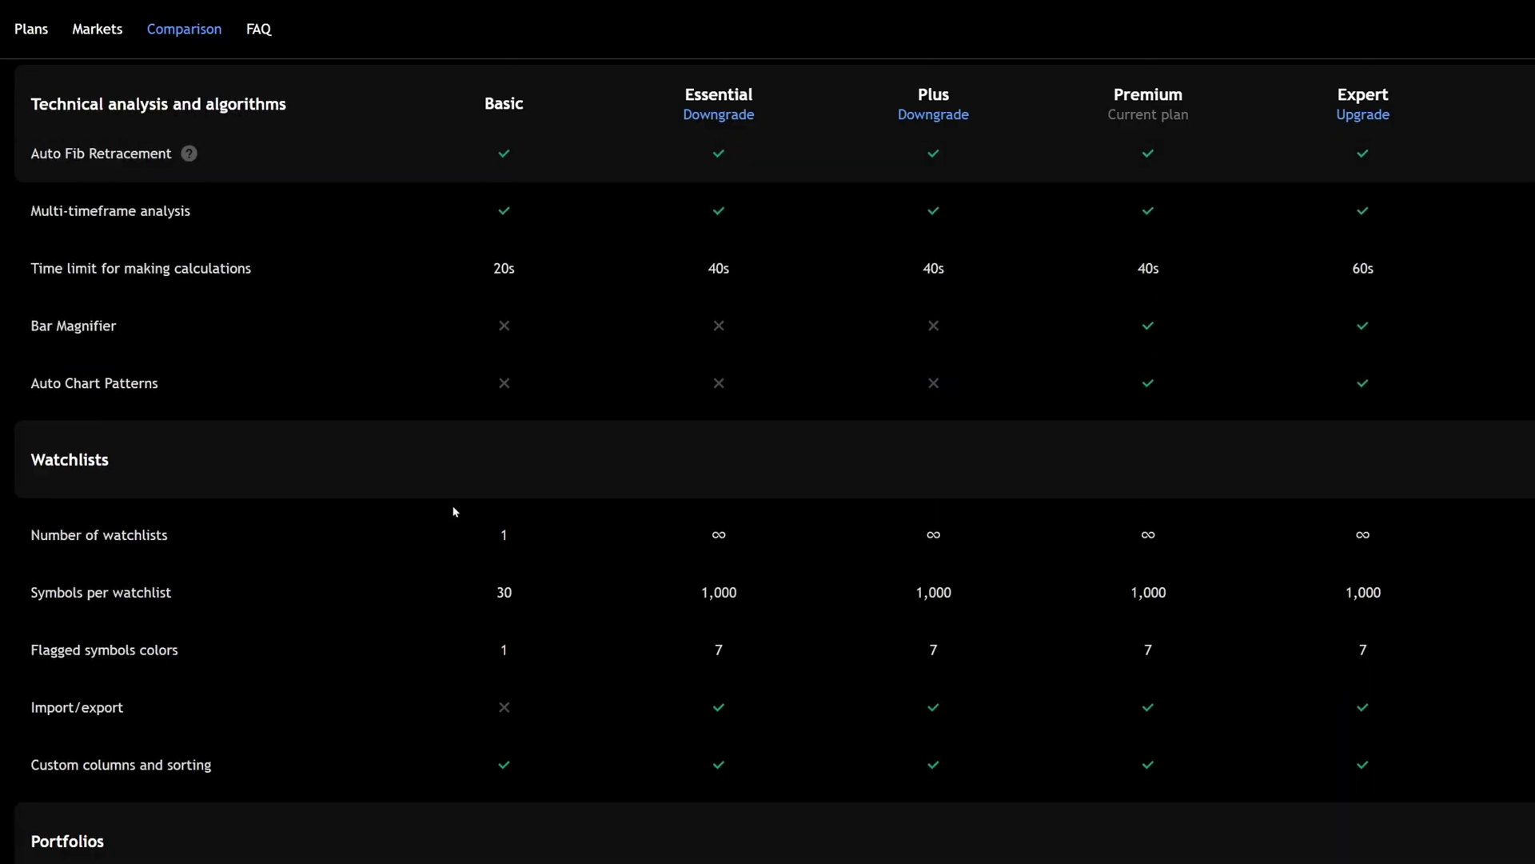
scroll(453, 512, down, 20)
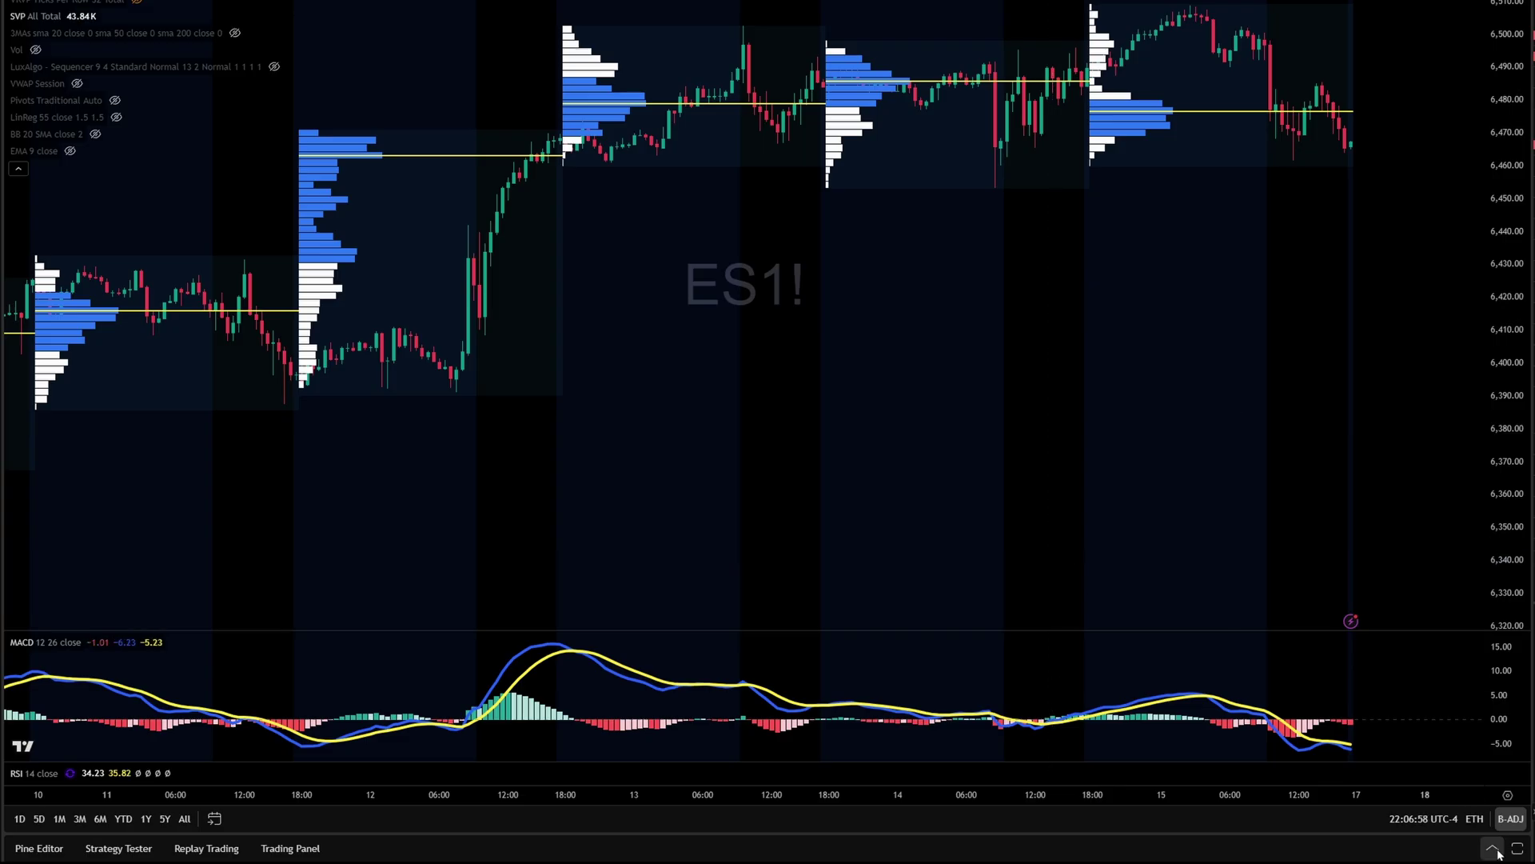
Step: Open the Trading Panel under the ES1! chart and drag its divider up to show every broker, including Tradovate
click(1494, 850)
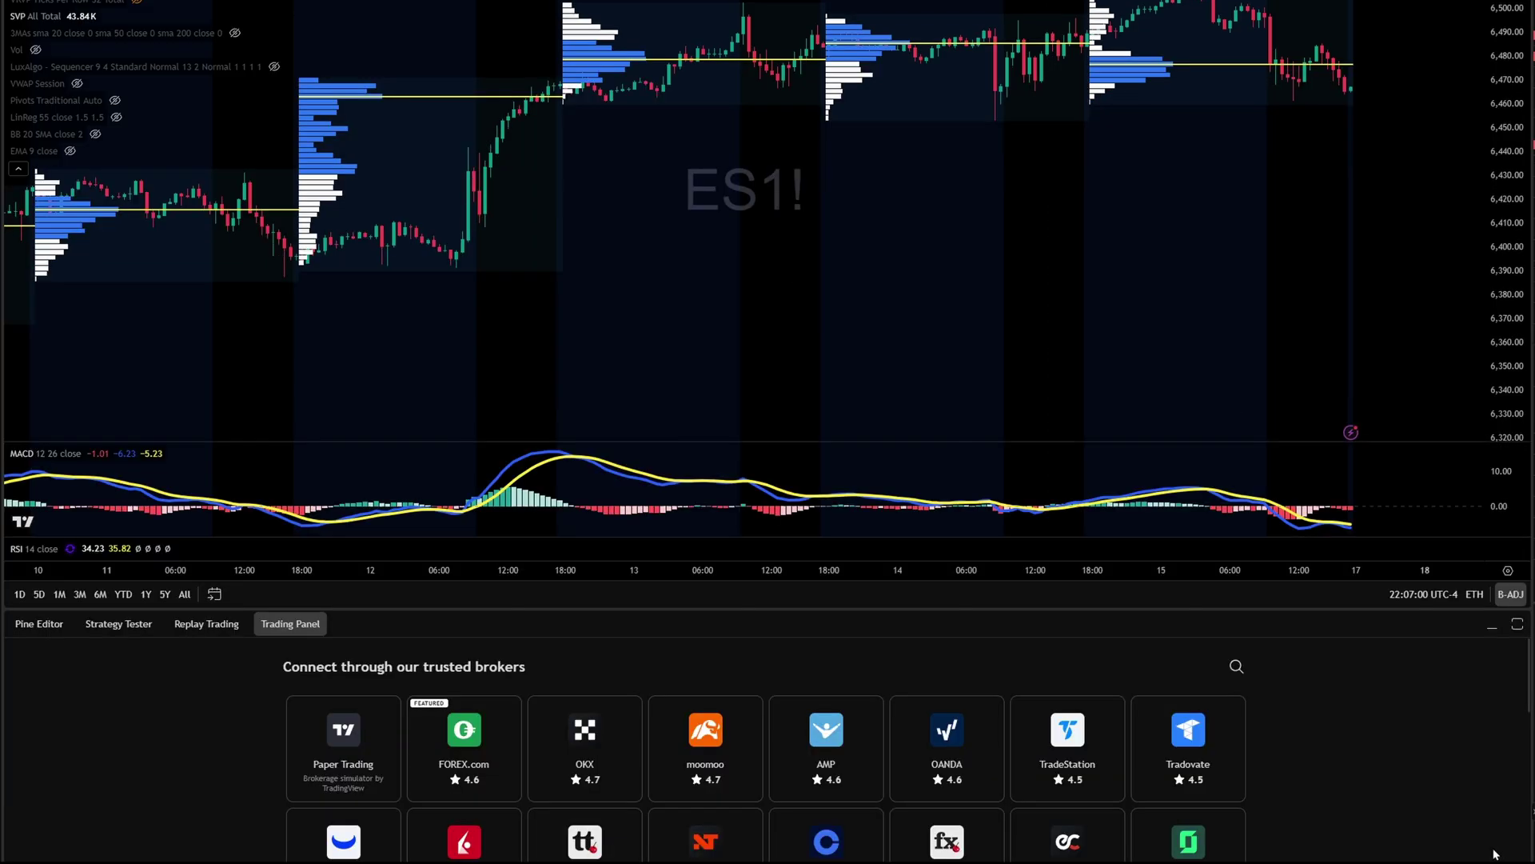
scroll(1430, 750, down, 3)
scroll(1430, 751, up, 3)
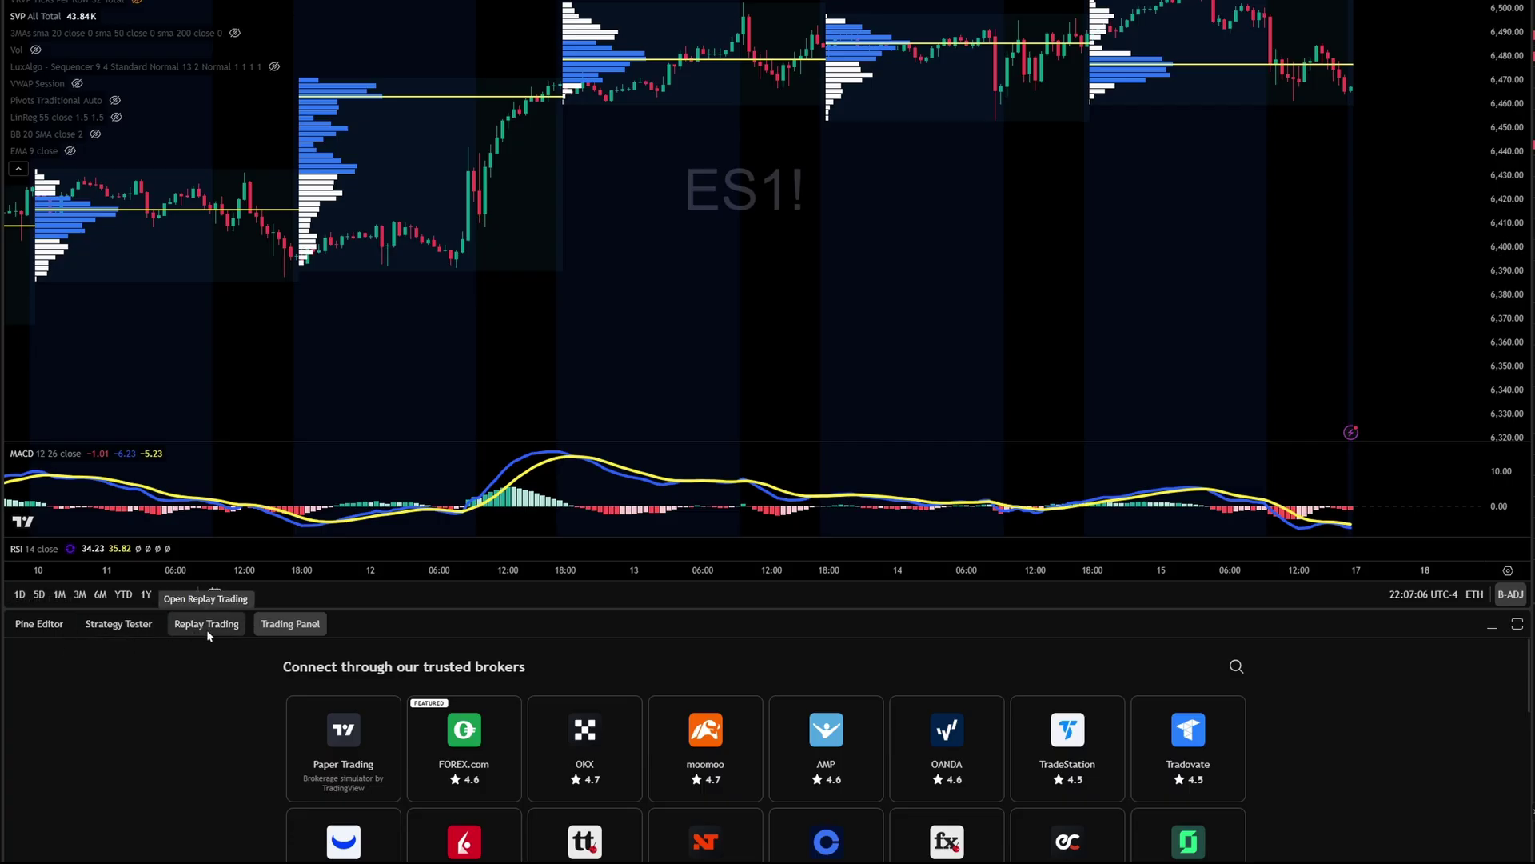
drag(1079, 611, 1185, 270)
scroll(420, 746, up, 1)
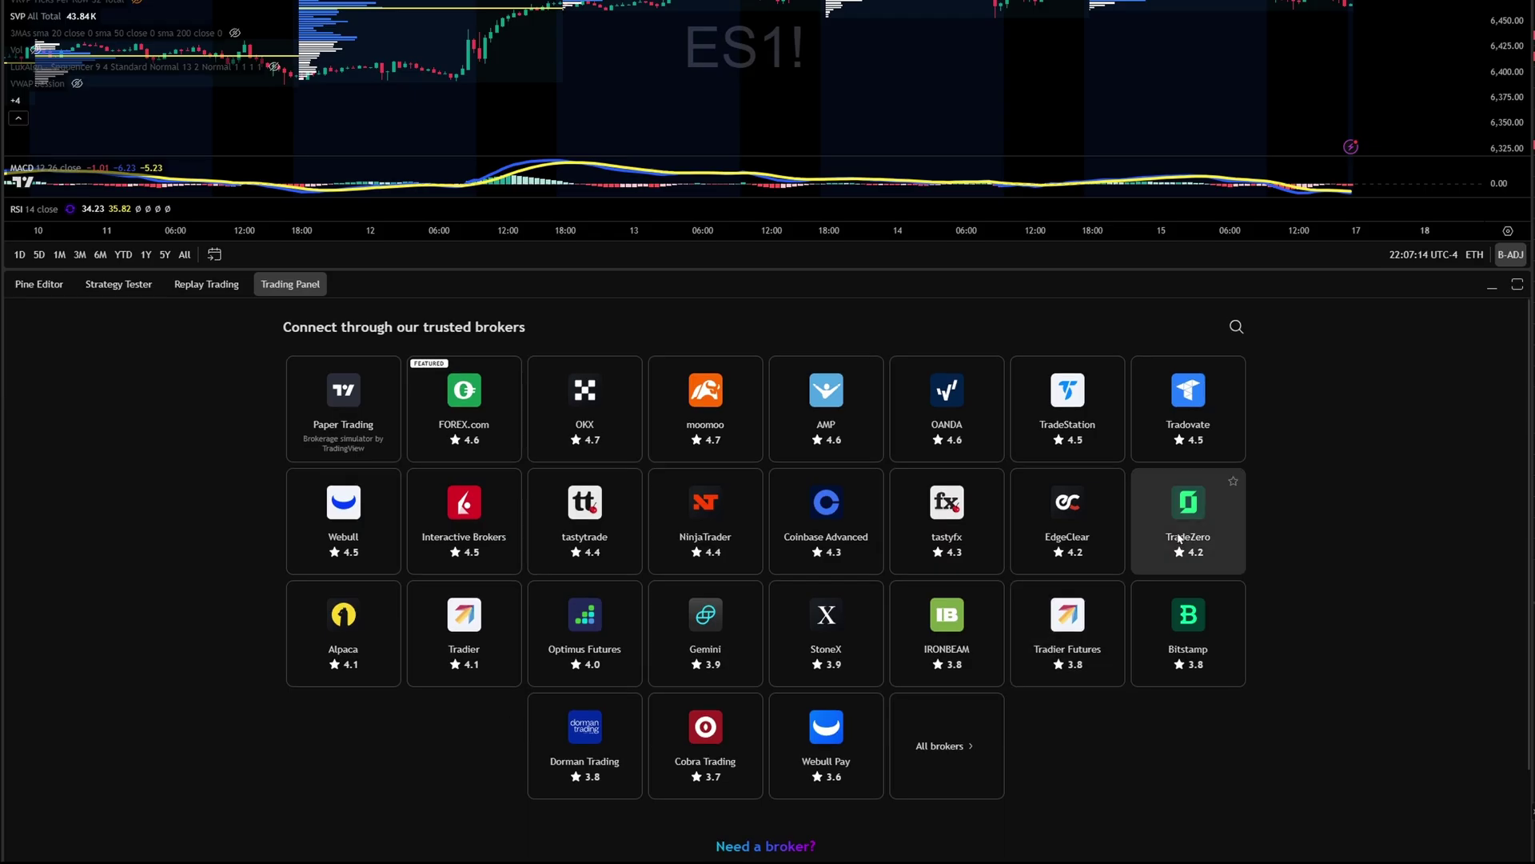
Step: Choose Tradovate, paste the account password, and connect using the Demo option instead of Live
click(1197, 417)
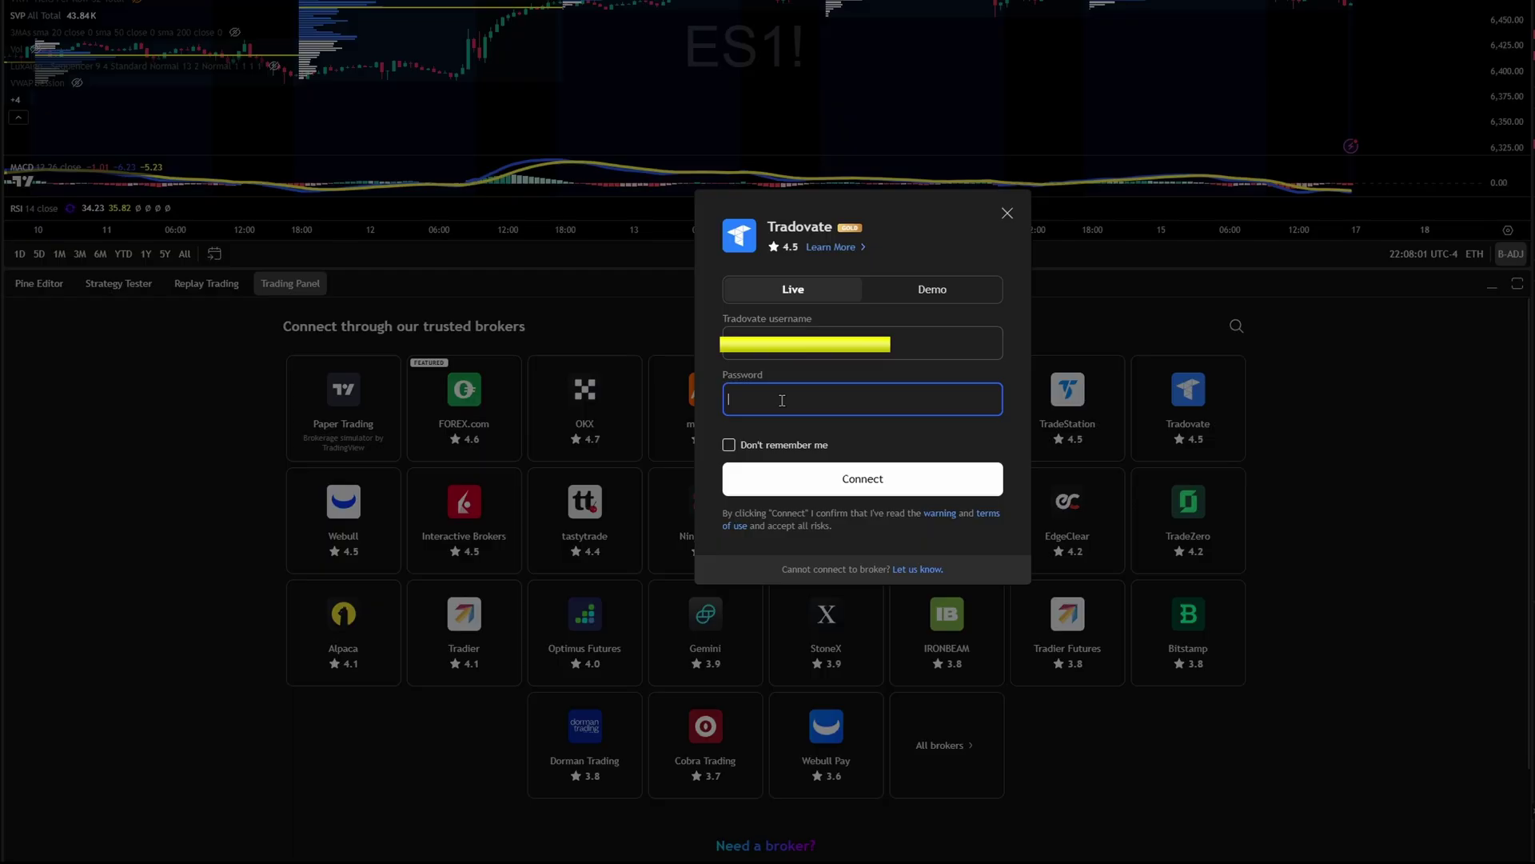
key(ctrl+v)
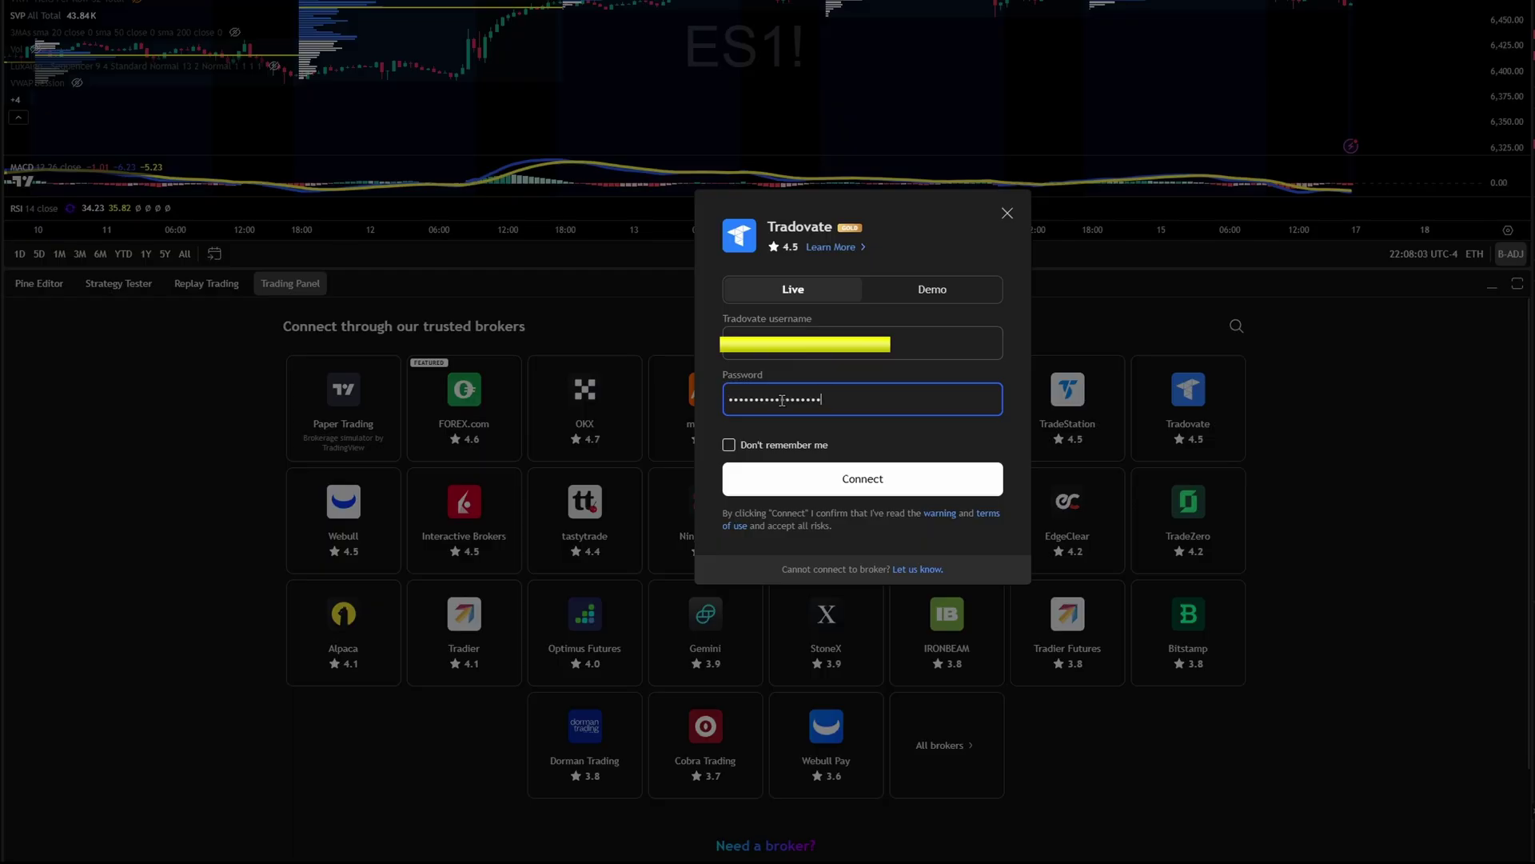
click(908, 491)
click(937, 294)
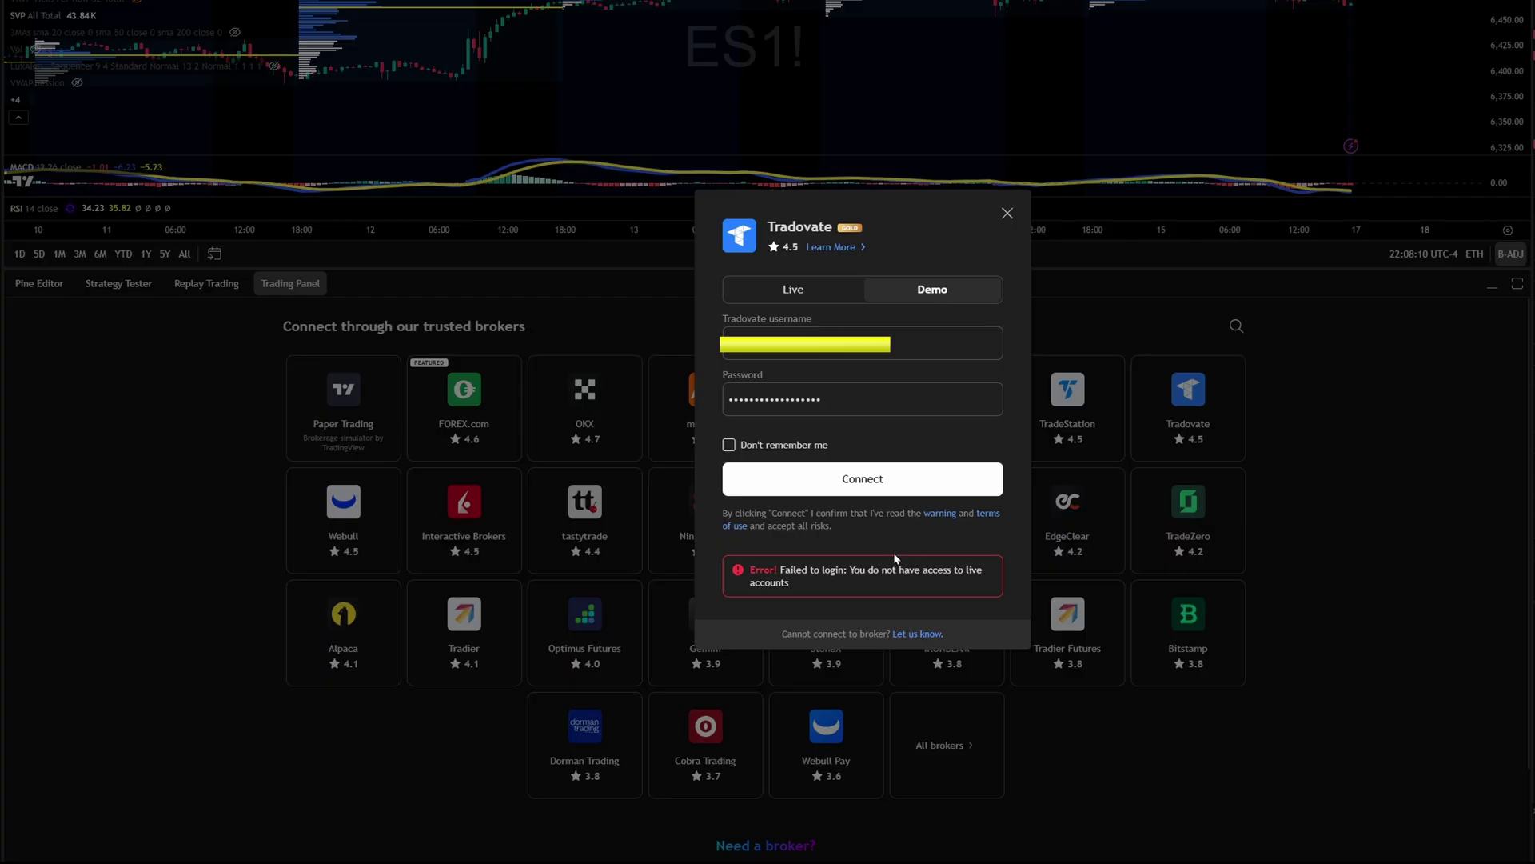
click(860, 486)
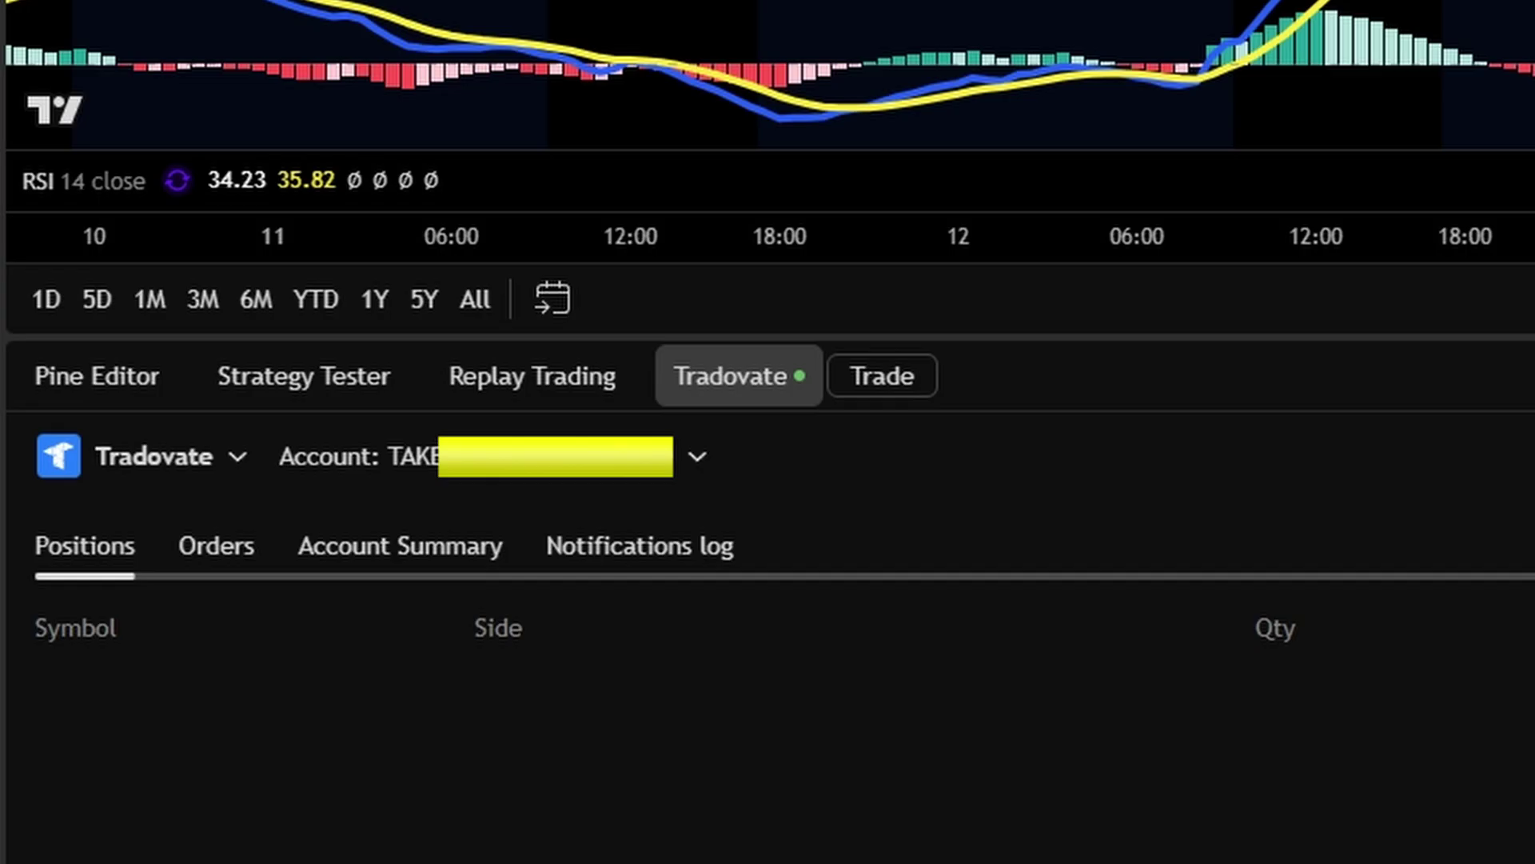